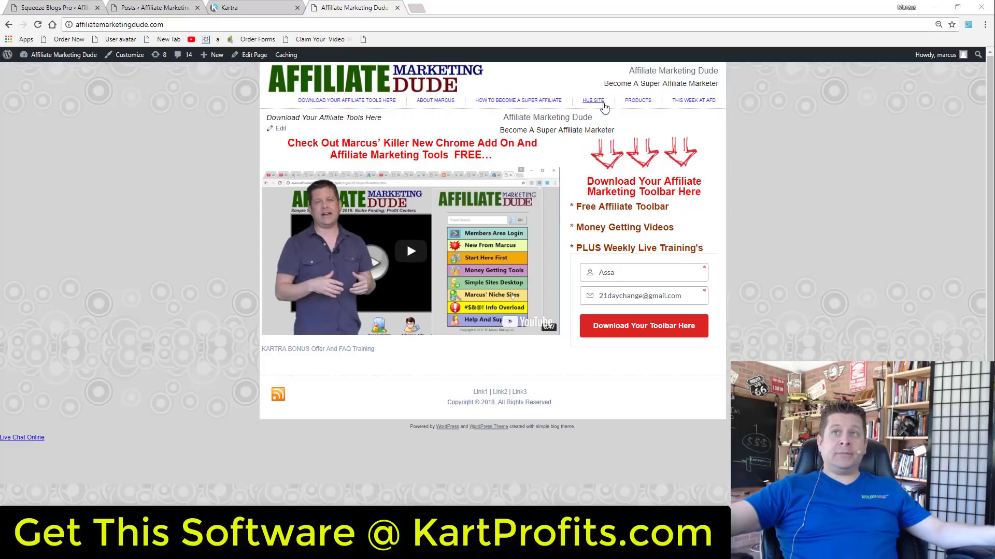
# Step: Open the Hub Site page and scroll through its content
pyautogui.click(595, 100)
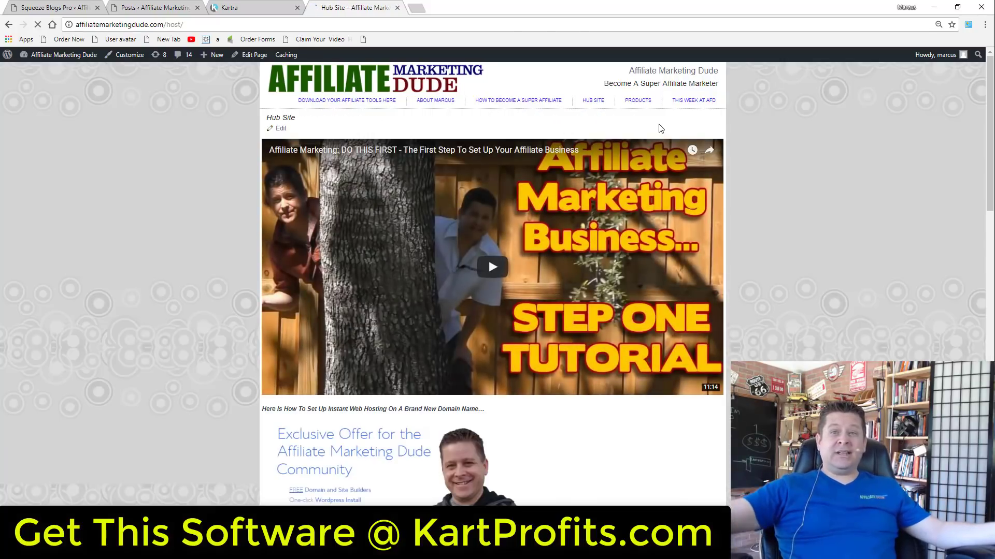
pyautogui.scroll(-9, 677, 207)
pyautogui.scroll(-10, 678, 209)
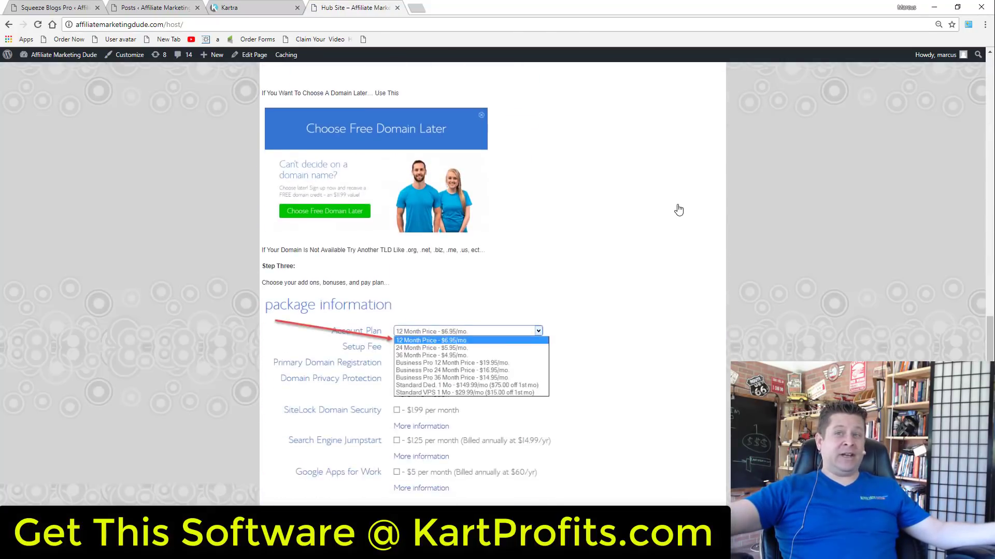
pyautogui.scroll(3, 475, 346)
pyautogui.scroll(15, 475, 346)
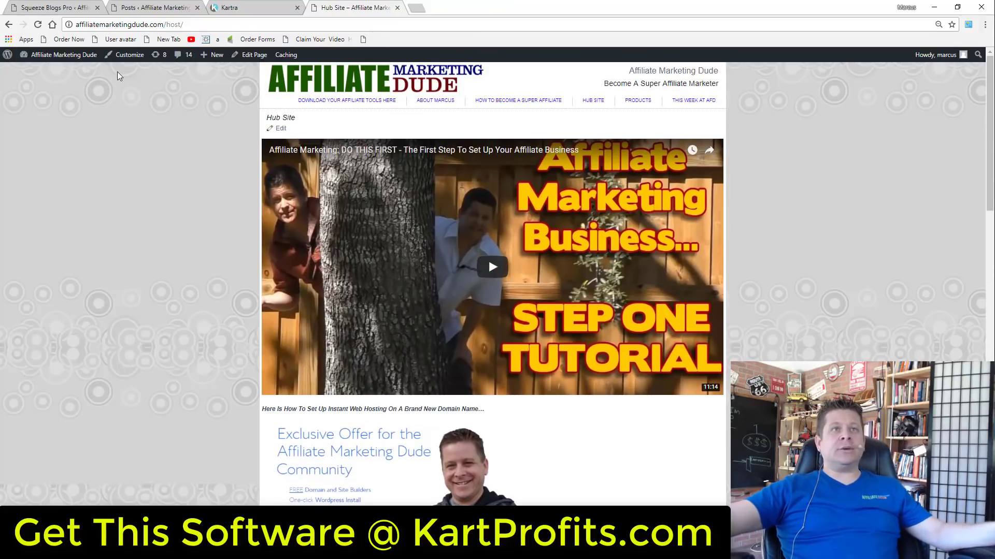
# Step: From the Posts list, view the KILLER KARTRA Bonus post and review its sign-up form
pyautogui.click(141, 8)
pyautogui.click(183, 429)
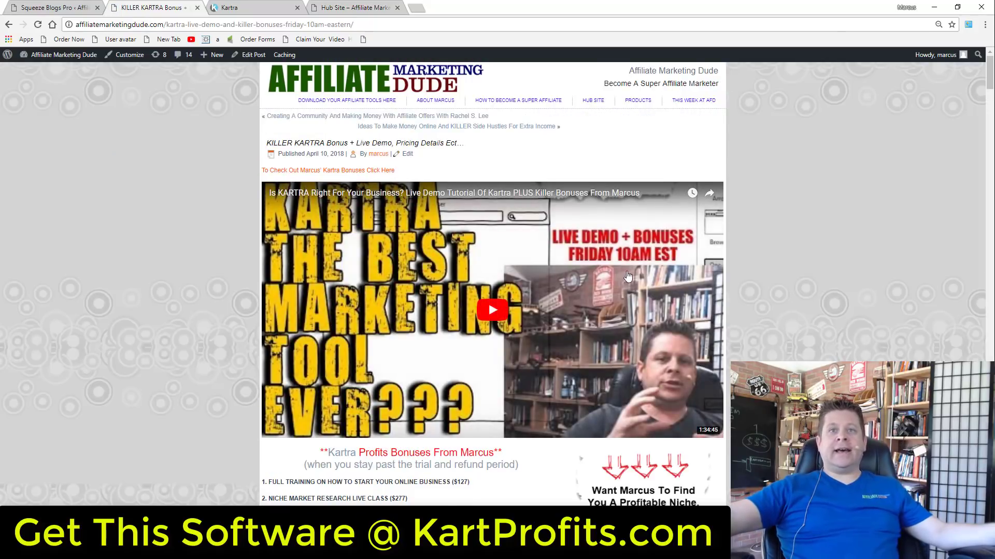
pyautogui.scroll(-6, 666, 251)
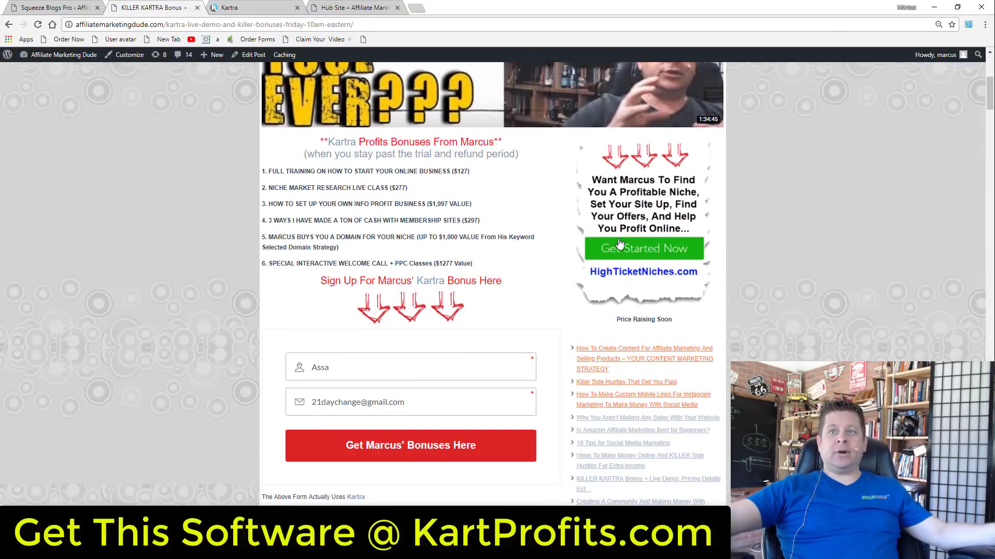
pyautogui.scroll(-3, 586, 253)
pyautogui.scroll(-8, 626, 441)
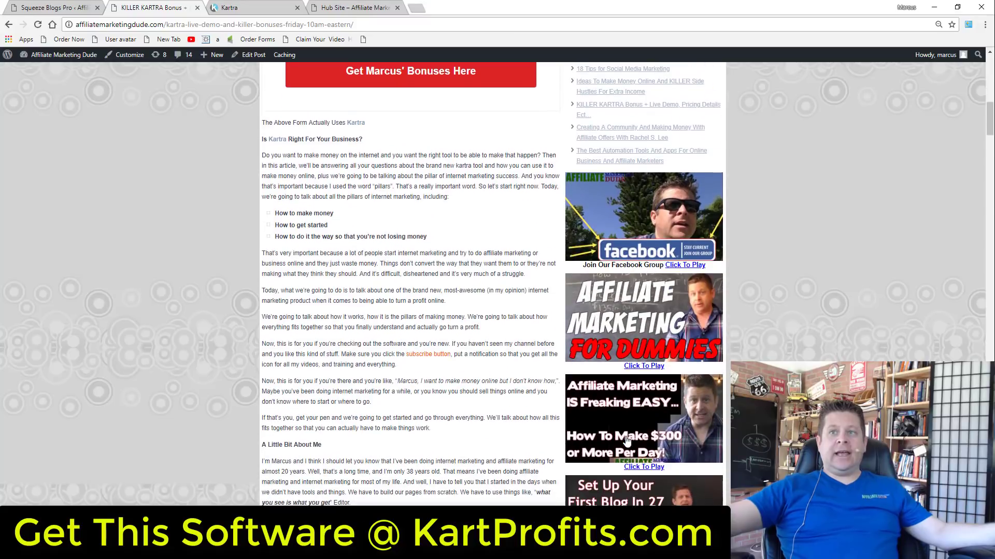
pyautogui.scroll(11, 614, 425)
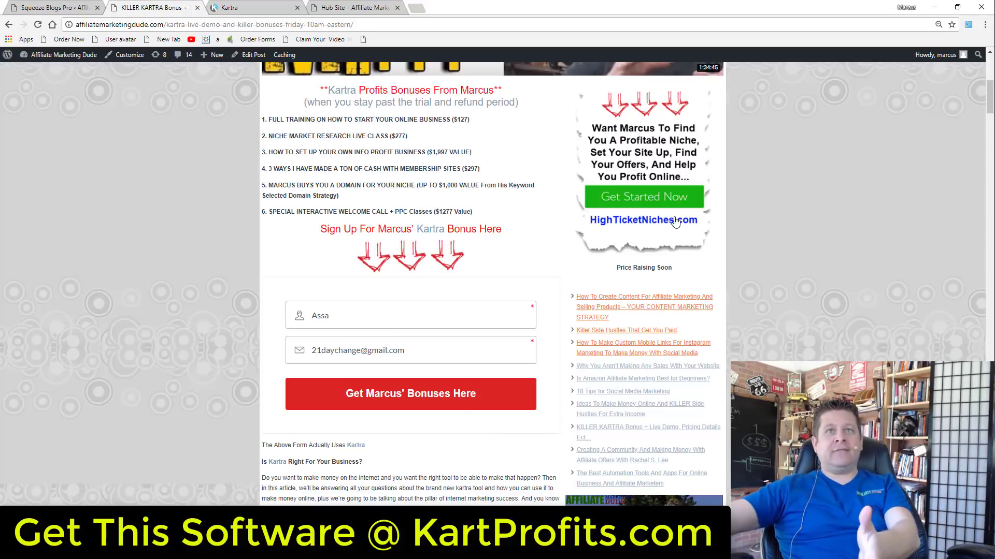
pyautogui.scroll(6, 432, 139)
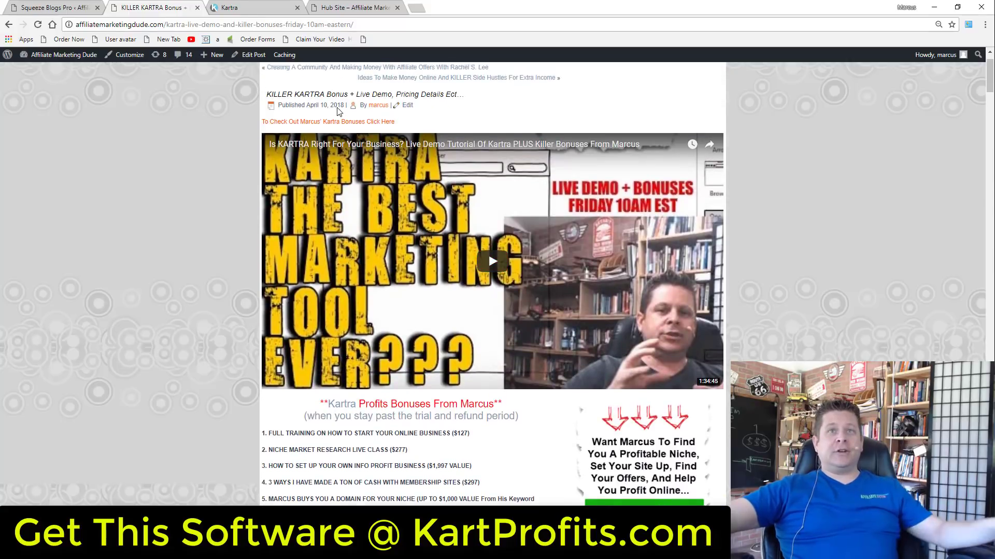
pyautogui.scroll(1, 332, 101)
# Step: Visit the site's home page, then go back to the KILLER KARTRA Bonus post
pyautogui.click(324, 101)
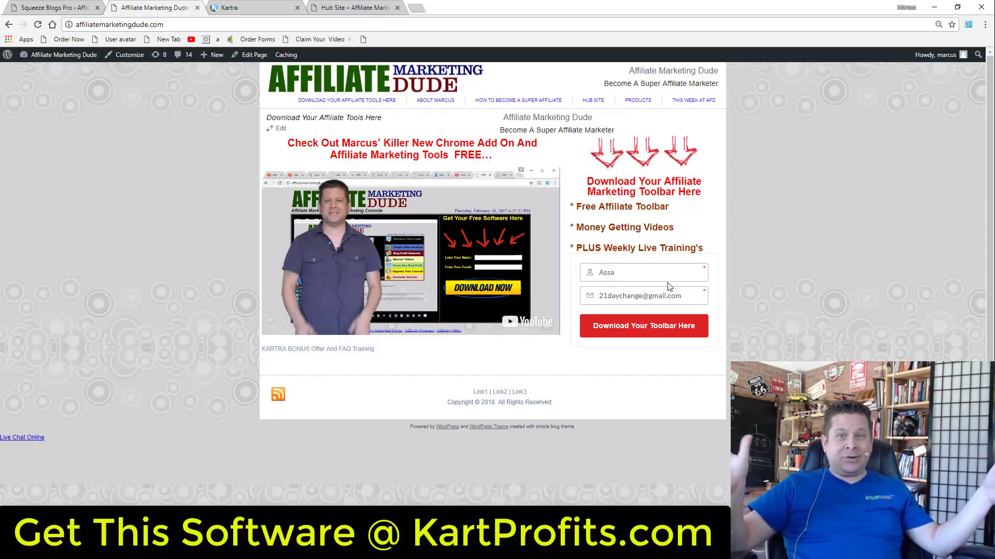
pyautogui.hotkey('alt', 'Left')
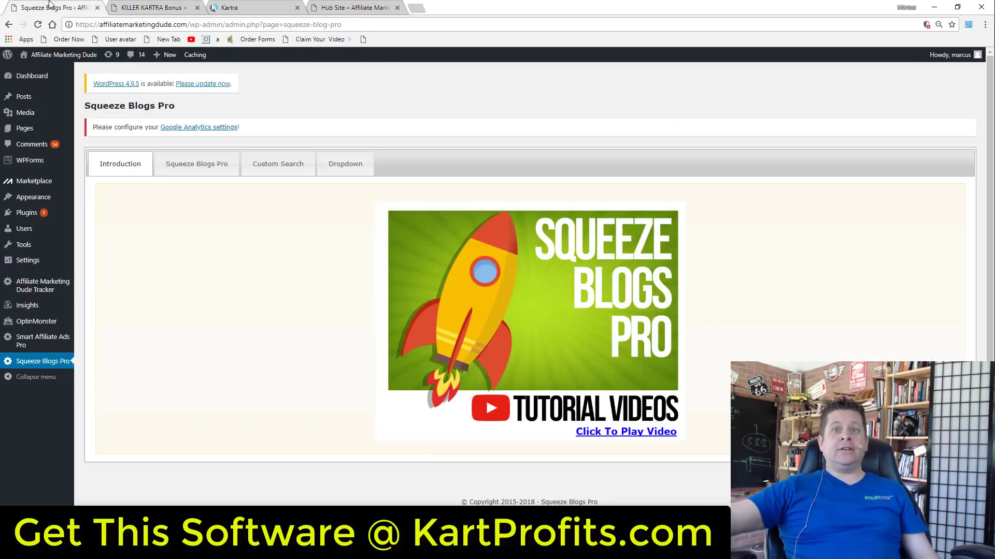
# Step: Open the Squeeze Blogs Pro Optin 1 widget settings
pyautogui.click(52, 7)
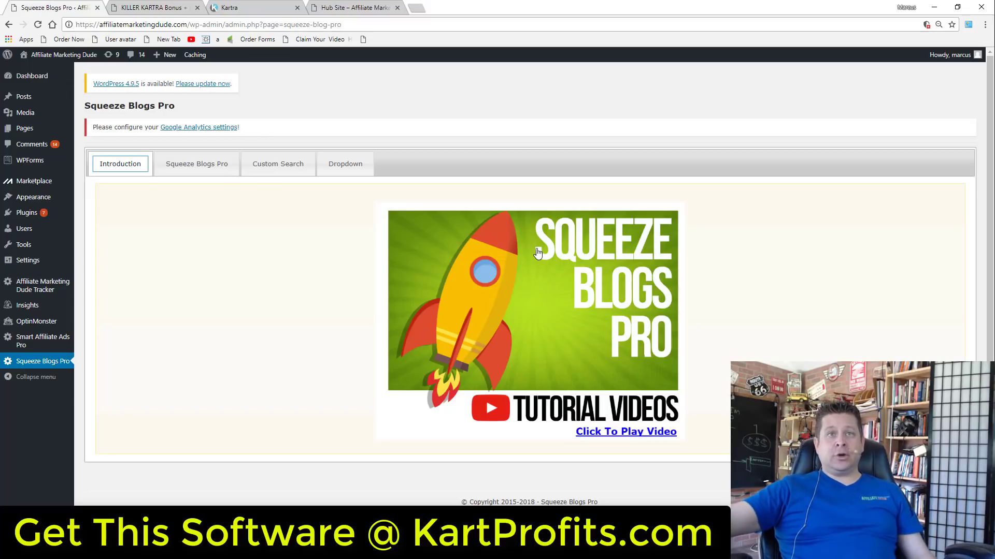
pyautogui.click(202, 166)
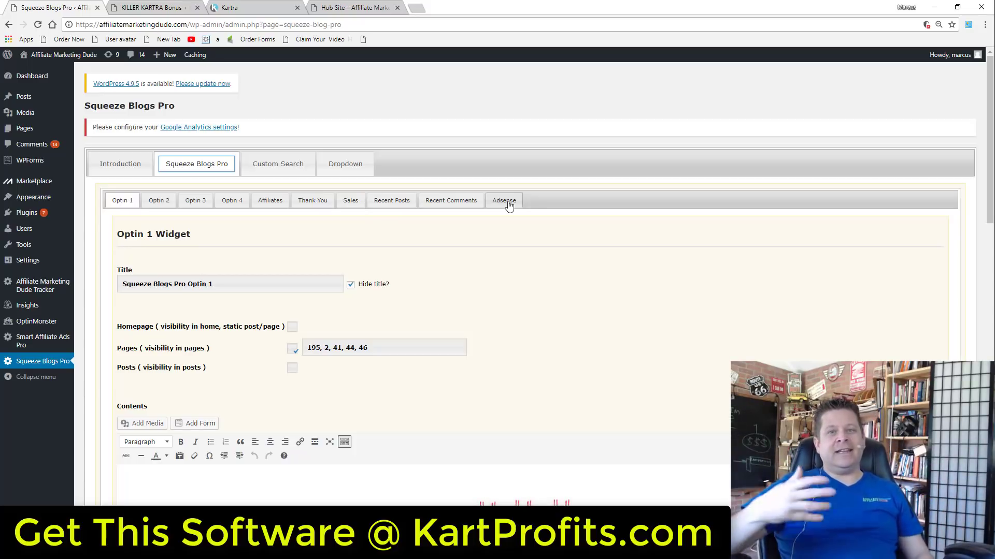
pyautogui.scroll(-1, 705, 295)
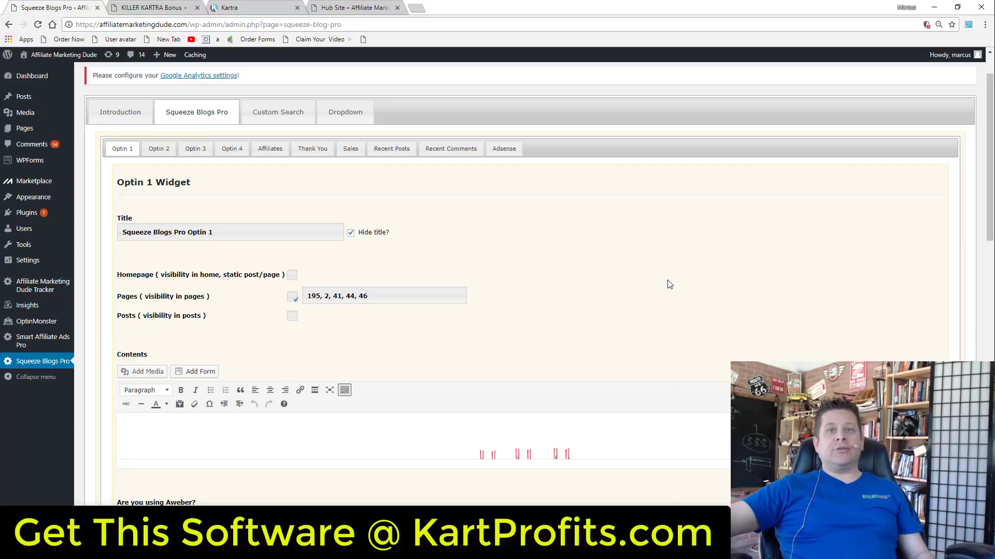
pyautogui.scroll(-7, 668, 284)
# Step: Show the Optin 1 Kartra form code as plain text and compare it with the KILLER KARTRA post
pyautogui.click(342, 170)
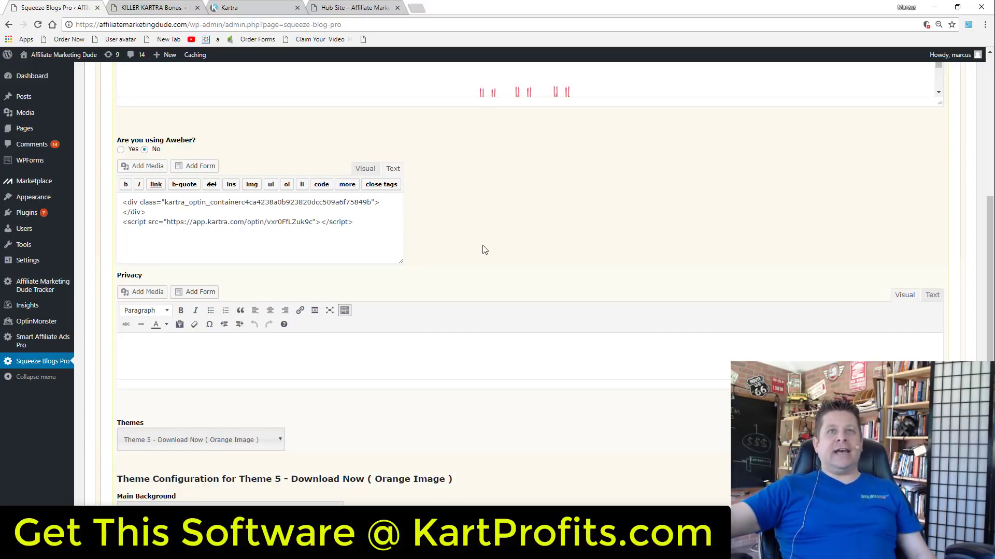
pyautogui.scroll(3, 484, 250)
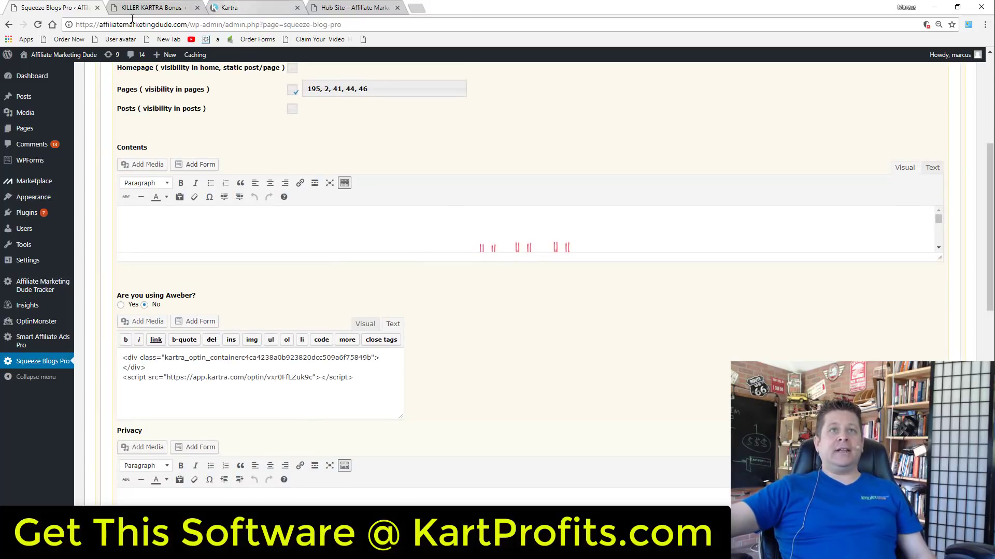
pyautogui.click(151, 7)
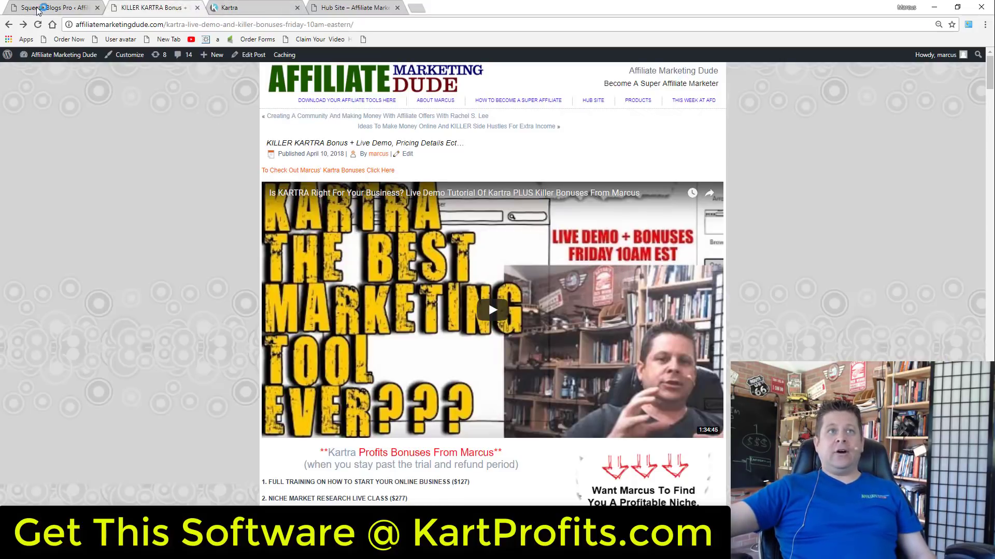
pyautogui.click(52, 13)
pyautogui.scroll(1, 541, 250)
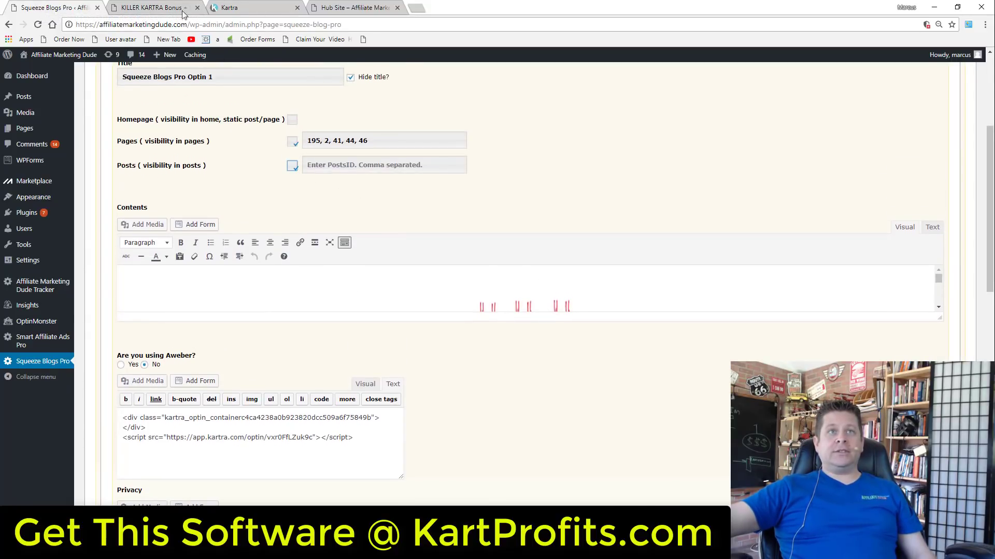
# Step: Enter post ID 911 for Optin 1 and save it with Update Optin 1
pyautogui.click(155, 8)
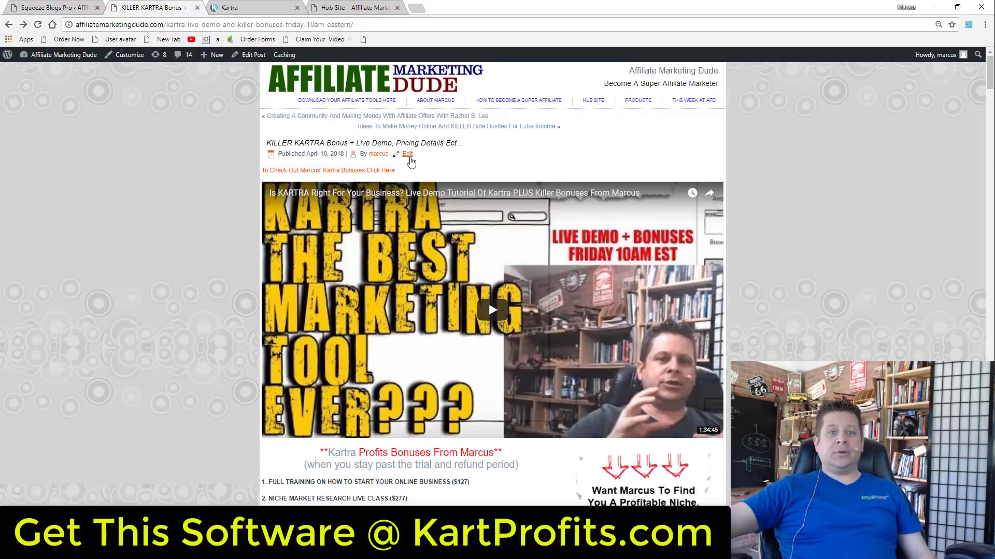
pyautogui.click(77, 7)
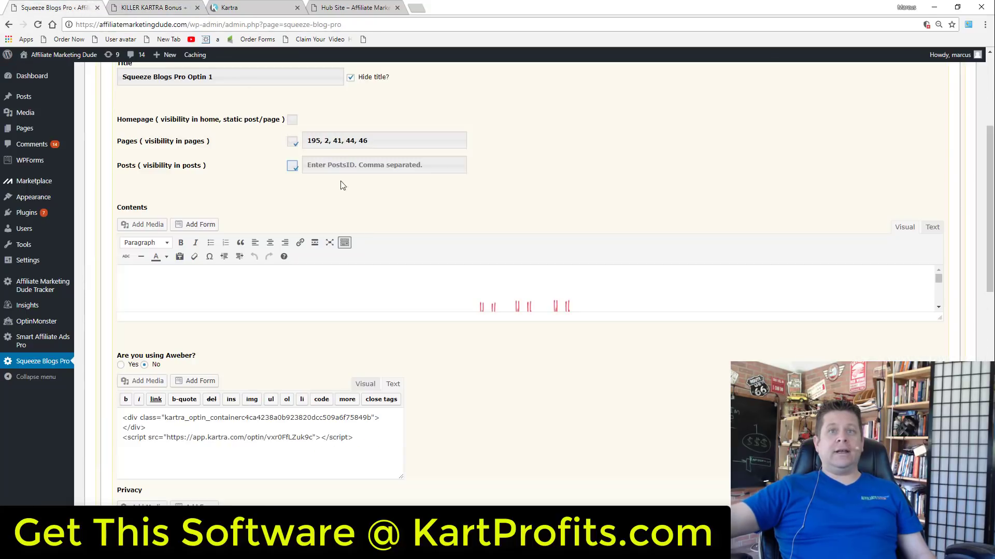
pyautogui.click(364, 166)
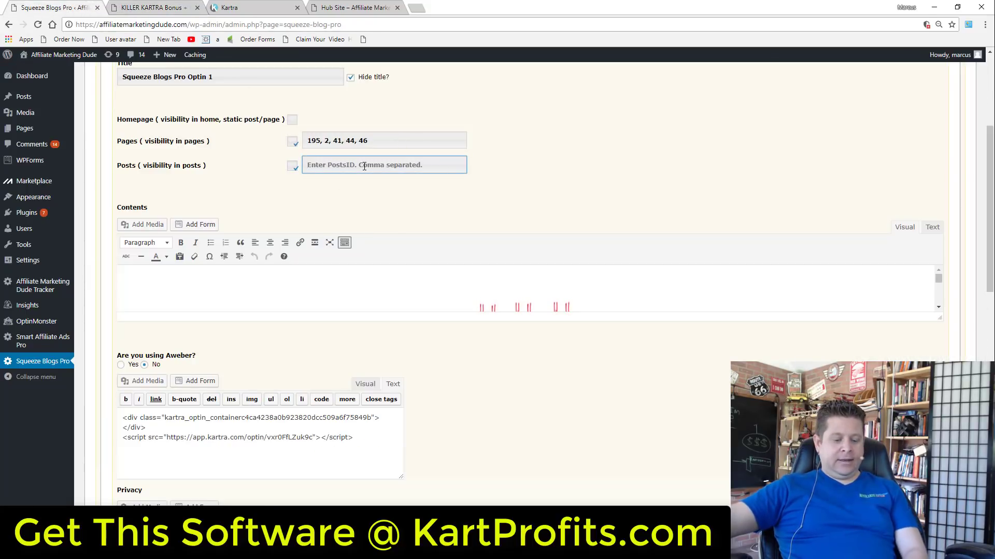
pyautogui.write('911')
pyautogui.scroll(-15, 604, 178)
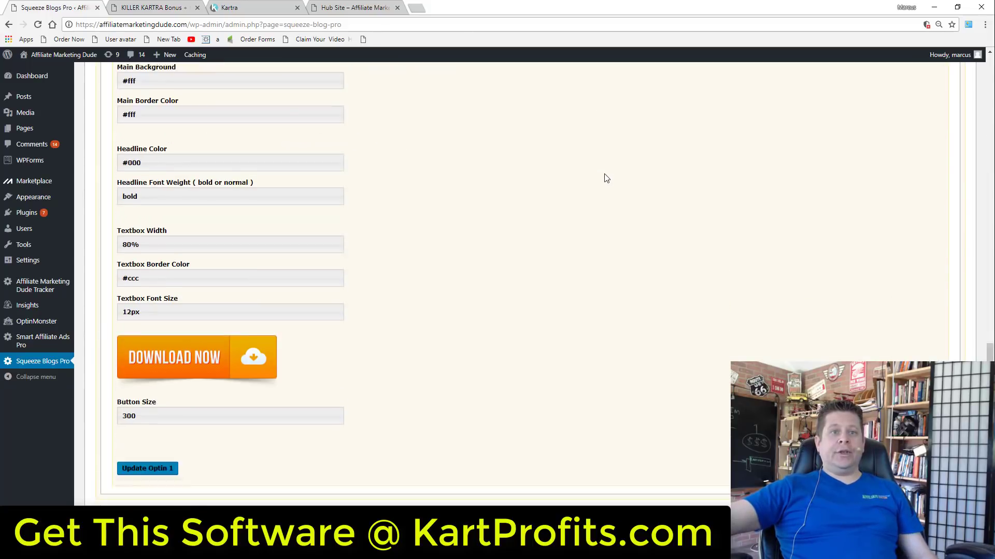
pyautogui.click(171, 409)
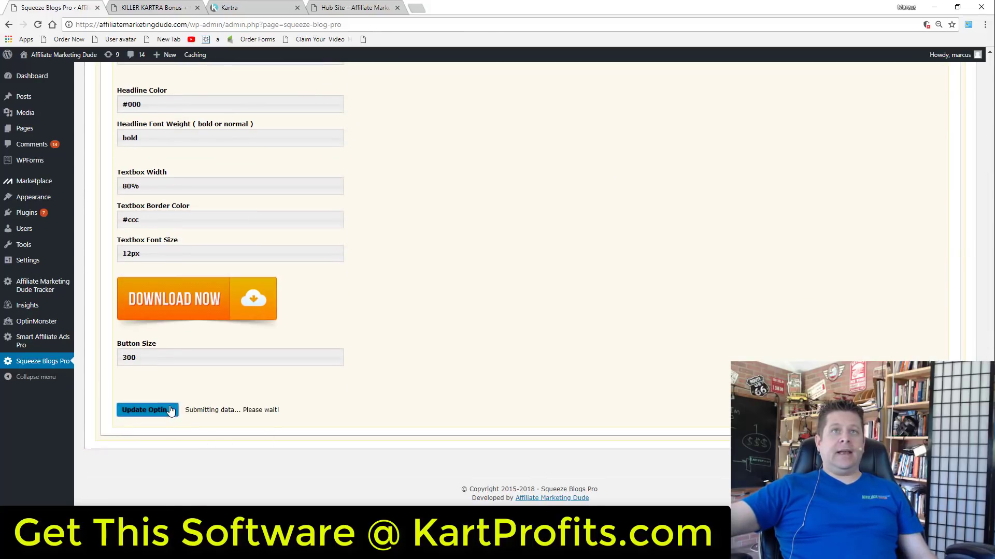
# Step: Check the KILLER KARTRA post, then open the Optin 4 widget settings and the Hub Site page
pyautogui.click(167, 5)
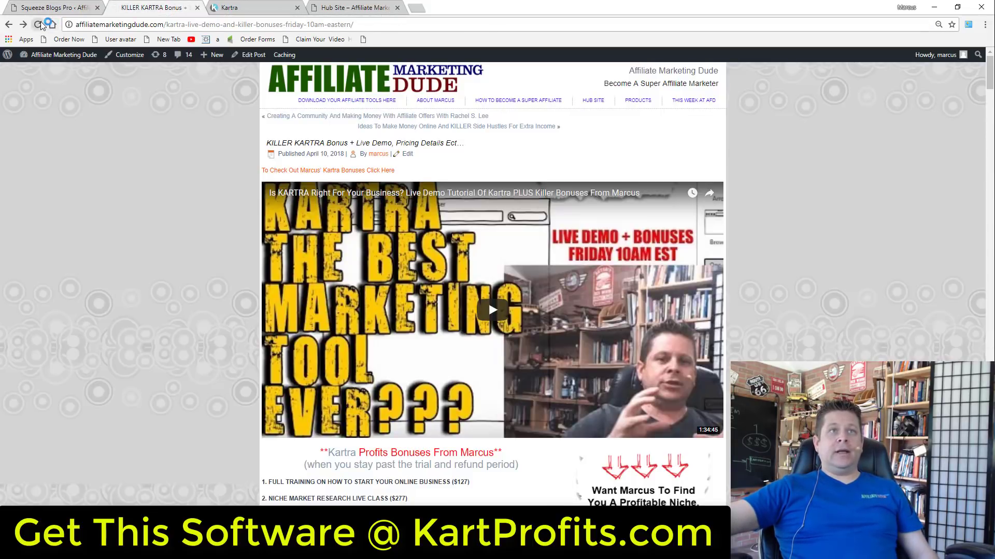
pyautogui.scroll(-3, 629, 457)
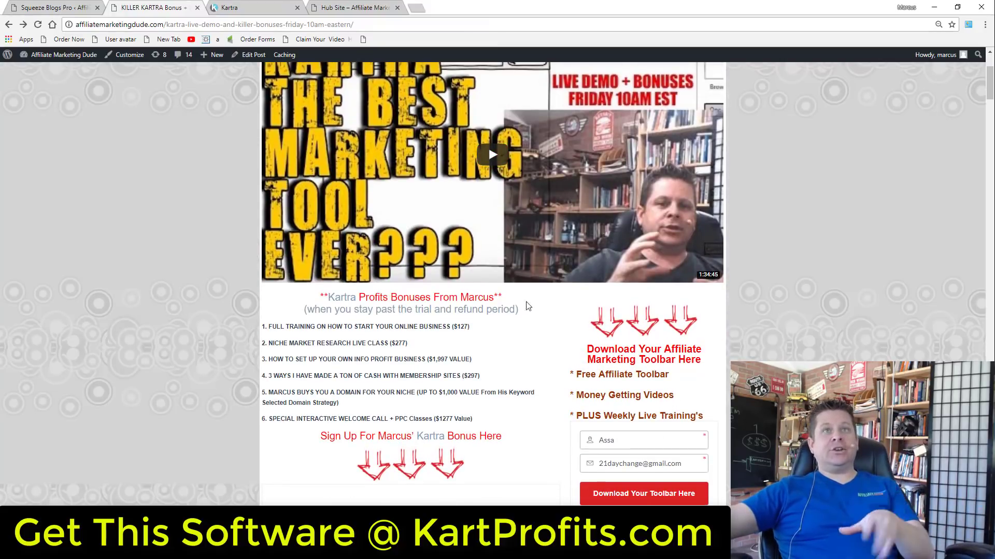
pyautogui.click(88, 4)
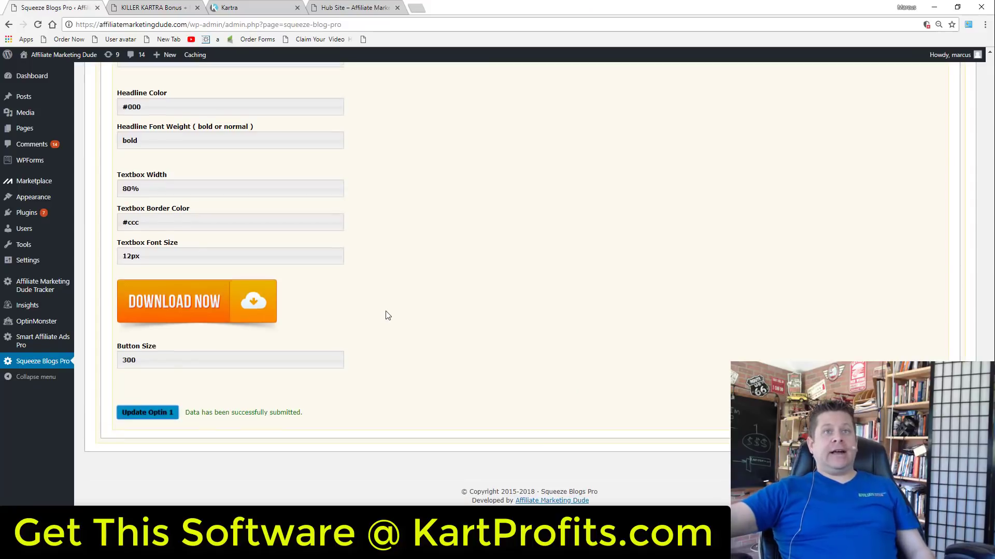
pyautogui.scroll(10, 394, 306)
pyautogui.scroll(3, 383, 293)
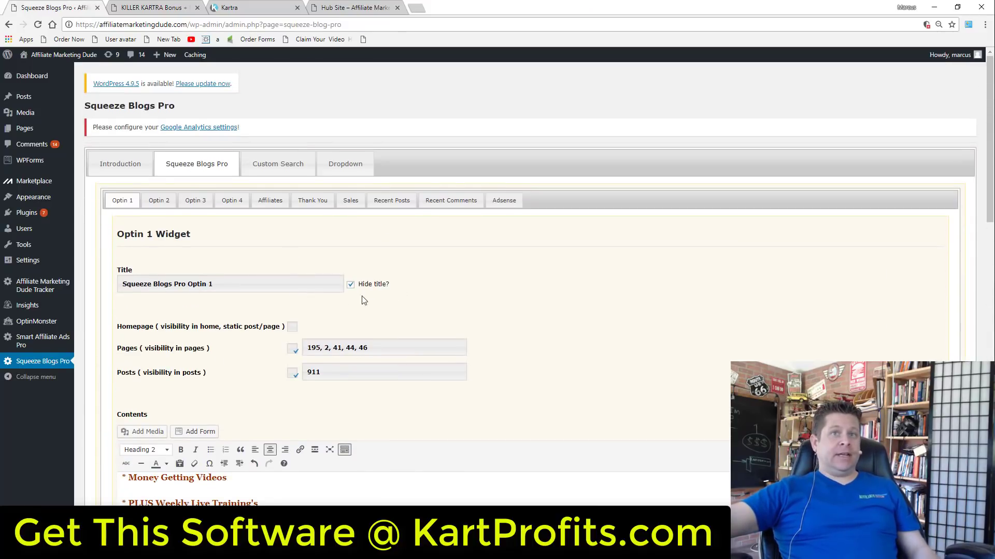
pyautogui.click(232, 200)
pyautogui.click(358, 8)
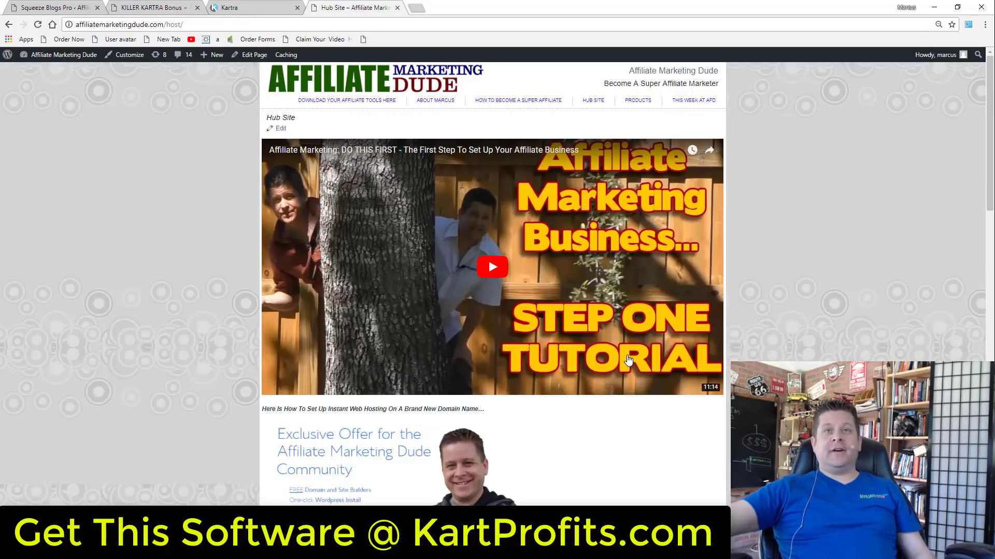
pyautogui.scroll(-2, 629, 361)
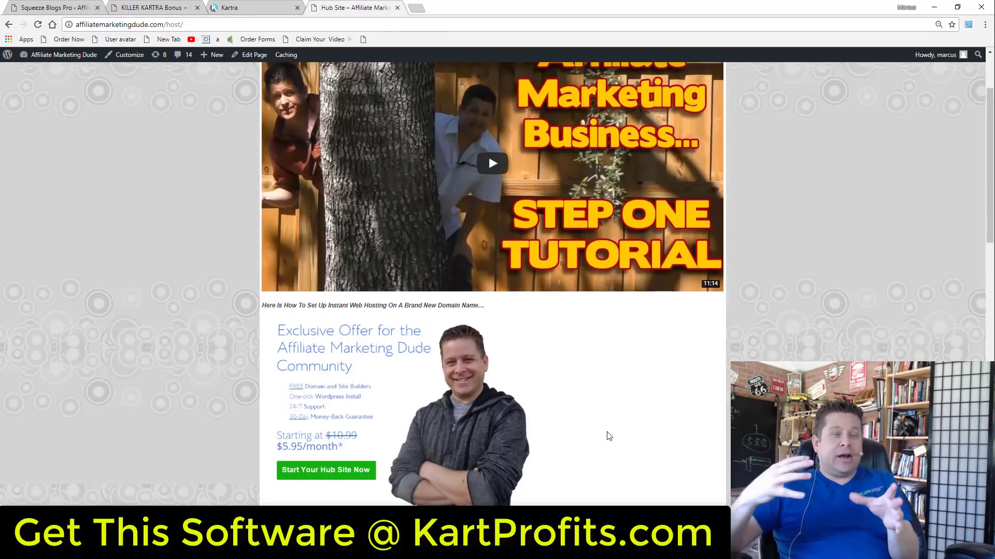
# Step: In Kartra My Forms, get the WIX clone form's JavaScript embed code and select it all
pyautogui.click(263, 6)
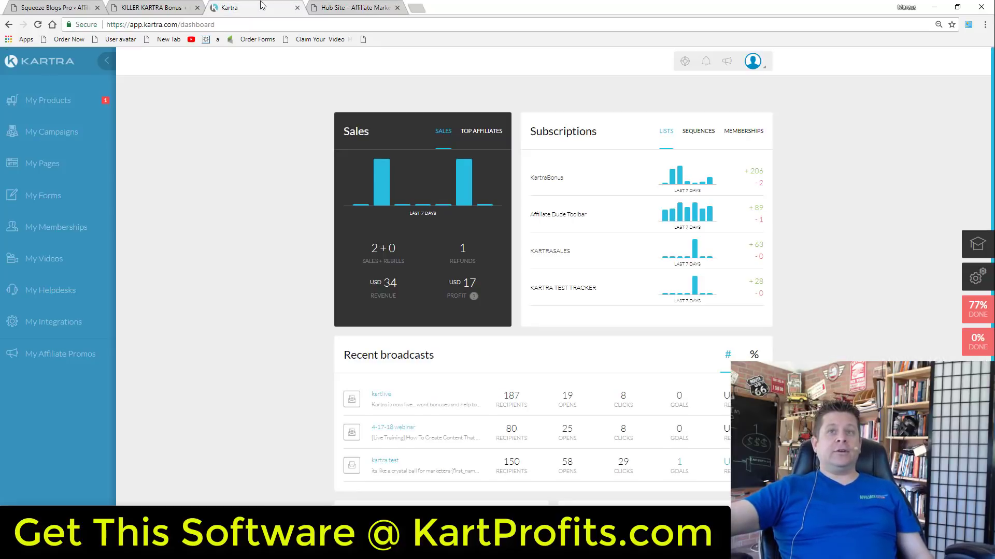
pyautogui.click(43, 200)
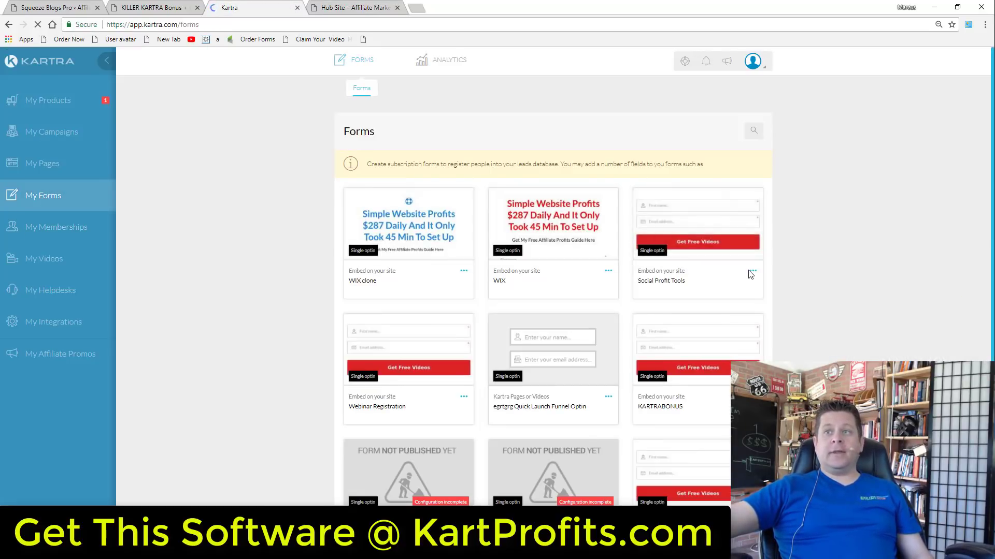
pyautogui.click(752, 273)
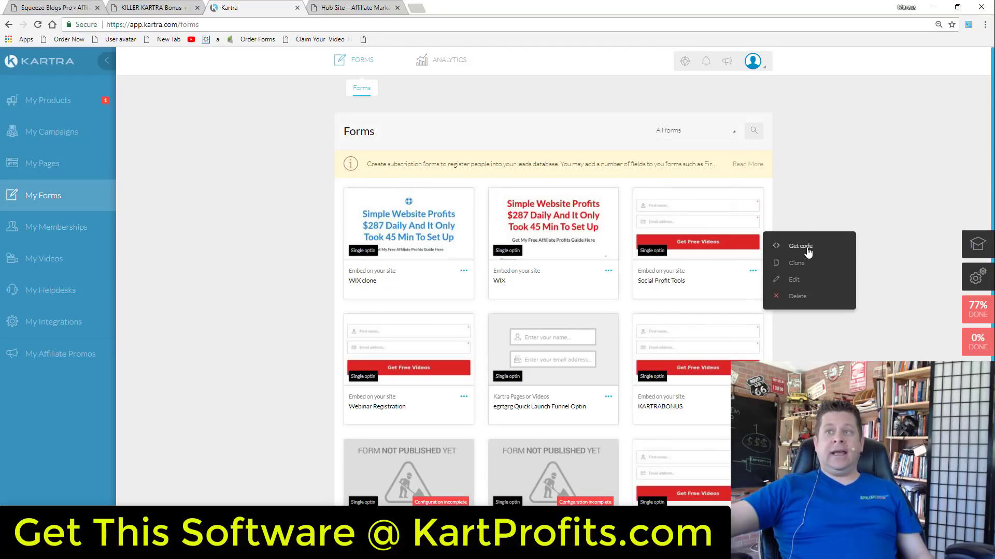
pyautogui.click(845, 119)
pyautogui.click(463, 273)
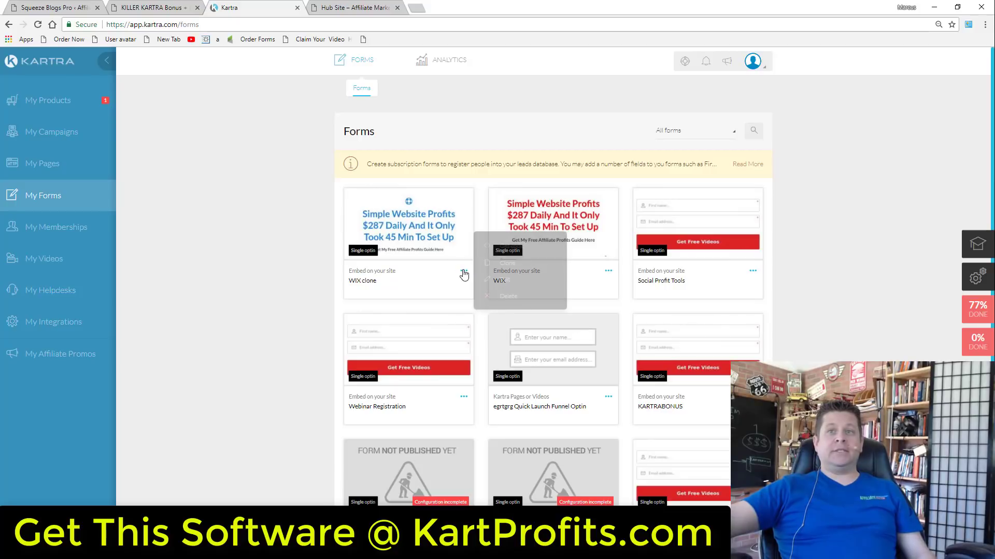
pyautogui.click(505, 247)
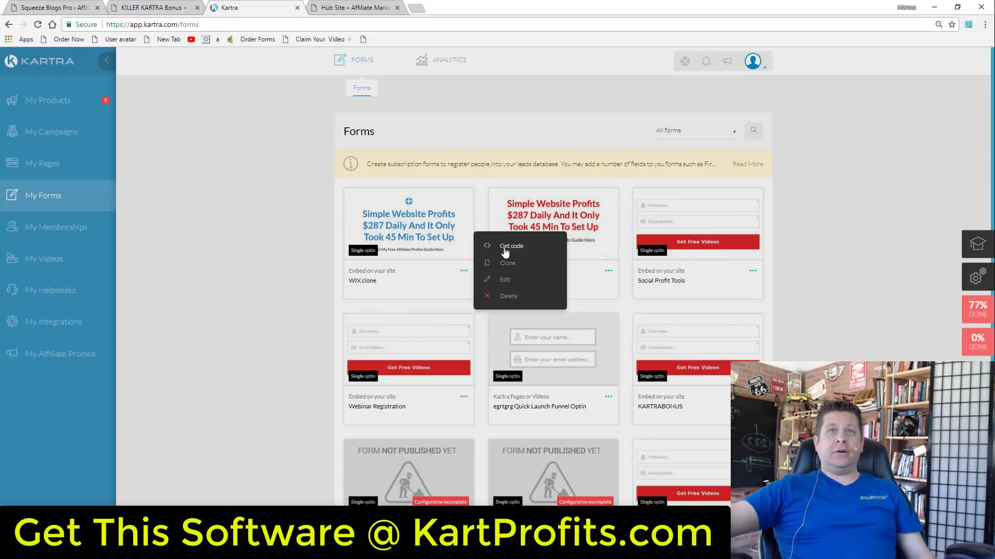
pyautogui.click(681, 199)
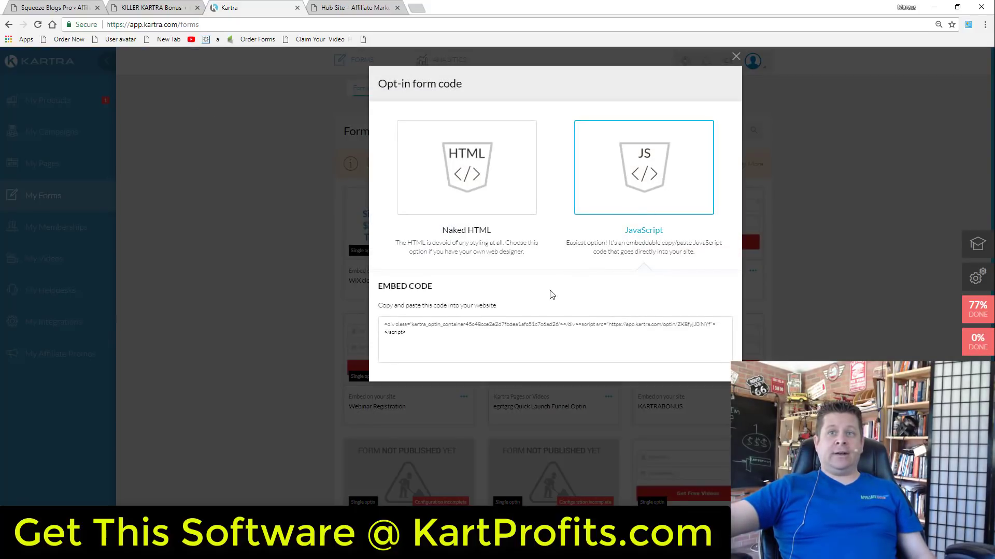
pyautogui.click(382, 316)
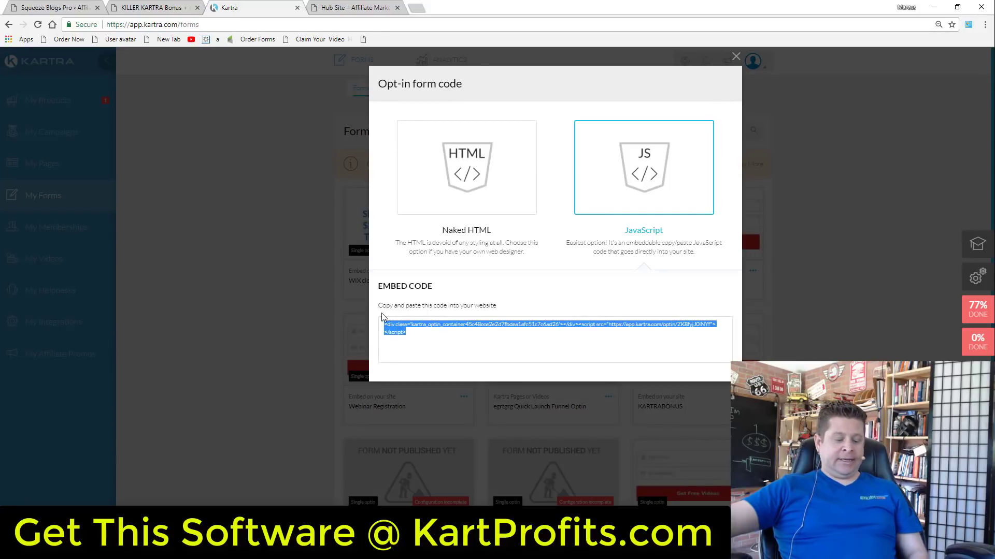
# Step: Remove the placeholder teaser text from the Optin 4 widget
pyautogui.click(29, 6)
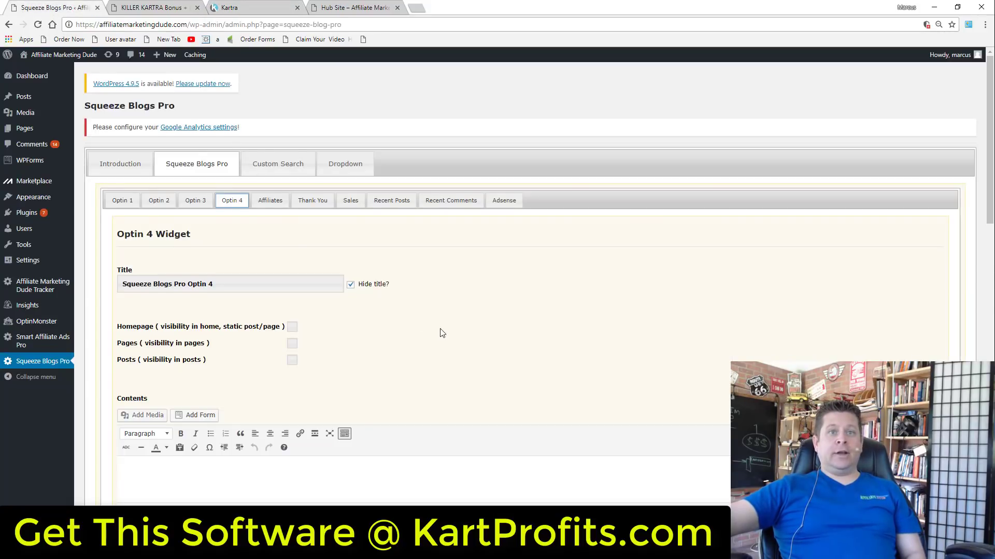
pyautogui.scroll(-3, 442, 333)
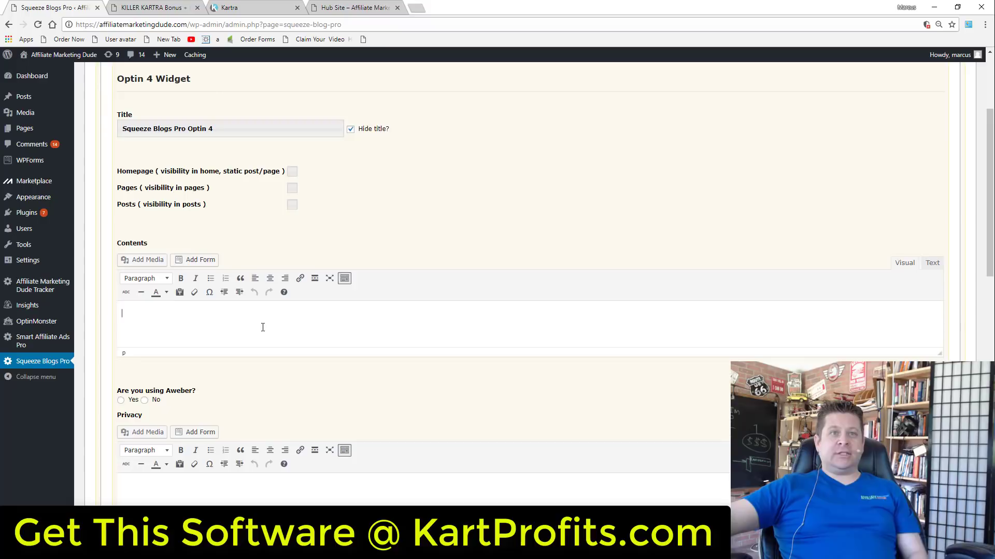
pyautogui.write('setr')
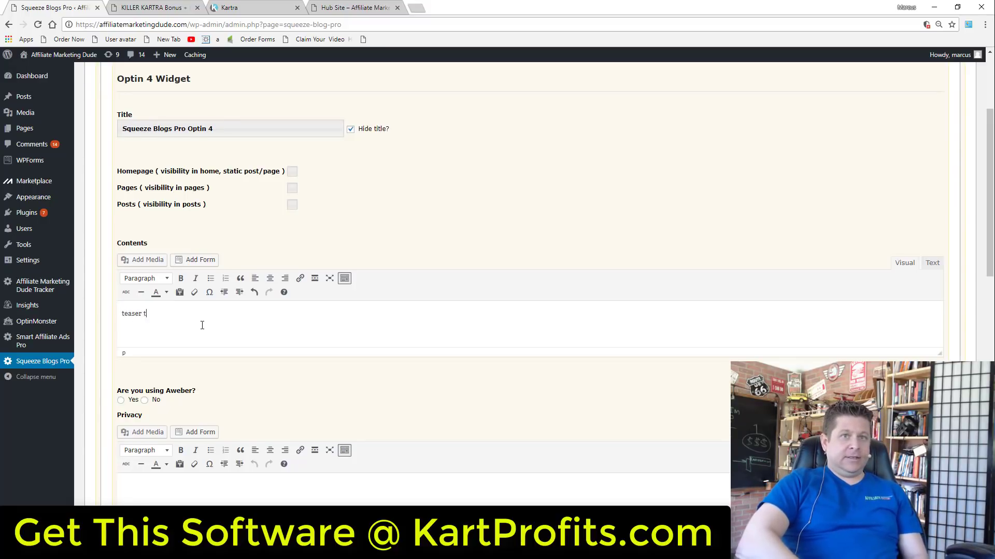
pyautogui.write('ext')
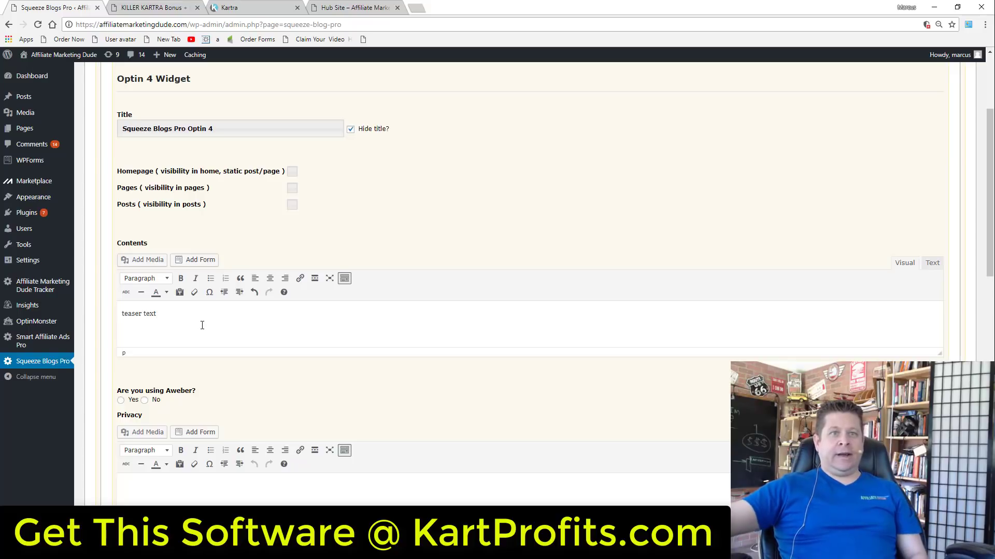
pyautogui.moveTo(160, 313); pyautogui.dragTo(113, 300)
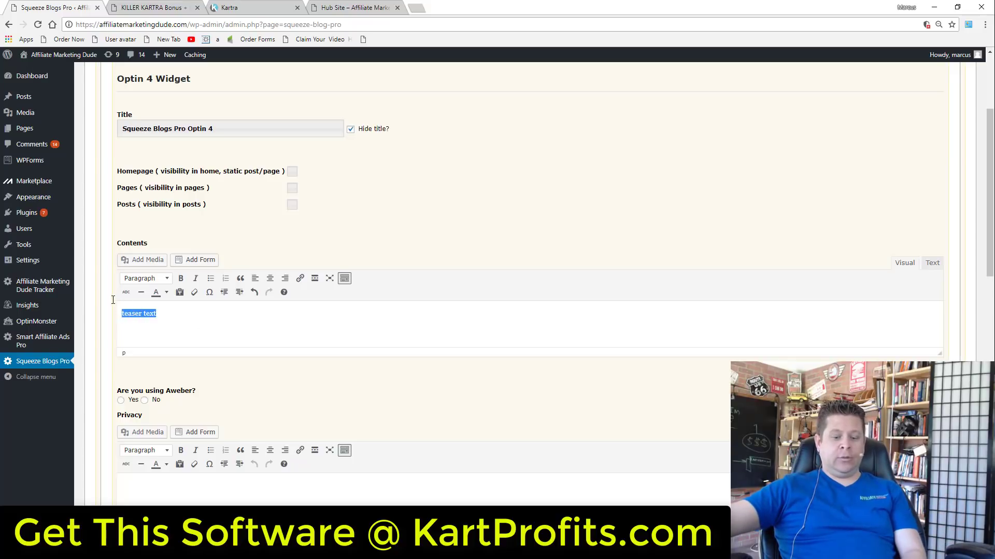
pyautogui.press('BackSpace')
pyautogui.scroll(-3, 286, 257)
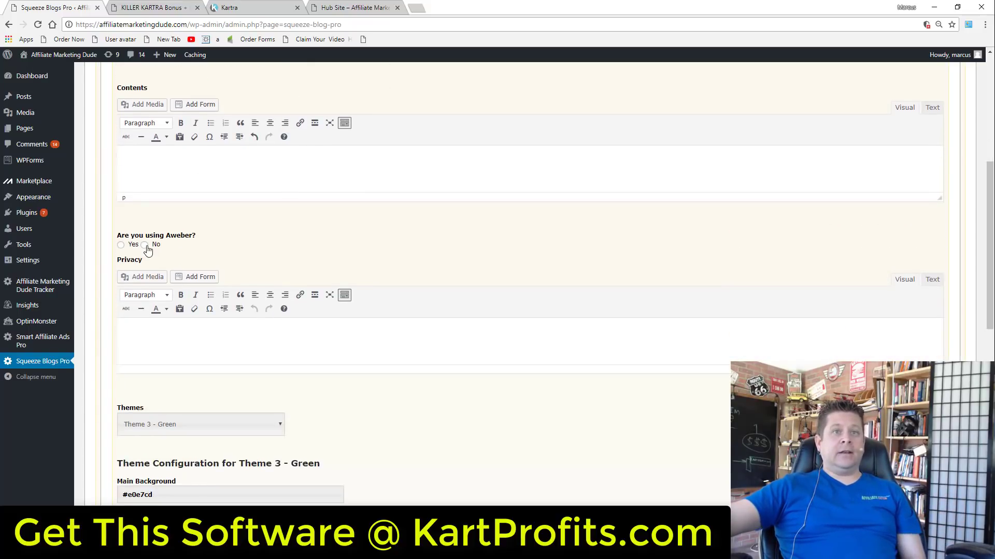
# Step: Set Aweber to No and paste the Kartra form code into the Text editor
pyautogui.click(146, 246)
pyautogui.click(341, 263)
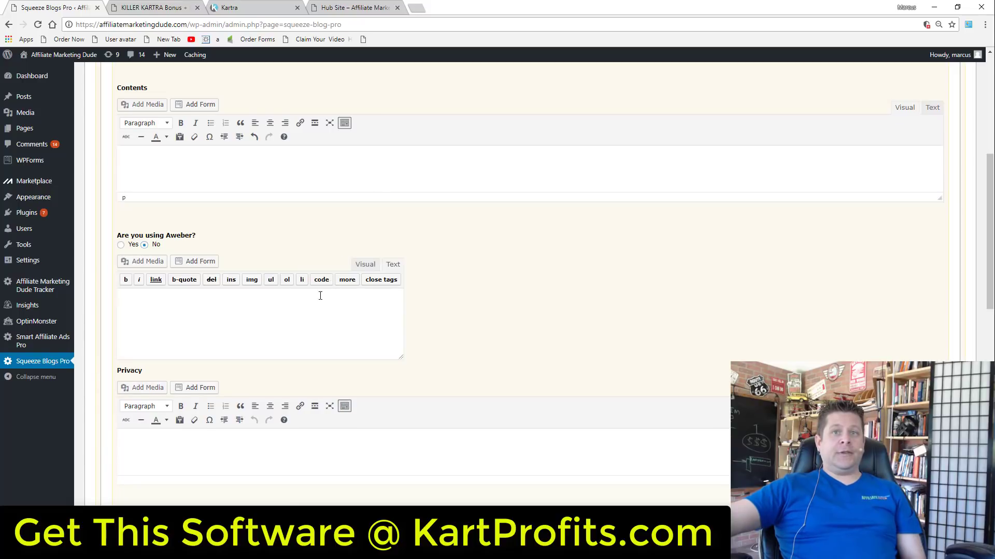
pyautogui.hotkey('ctrl', 'v')
pyautogui.scroll(6, 314, 309)
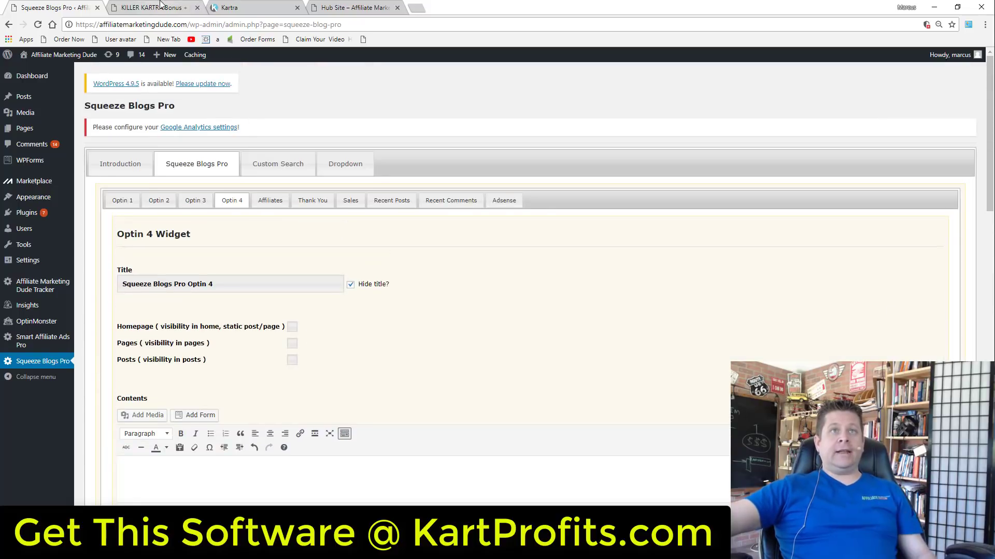
pyautogui.click(339, 6)
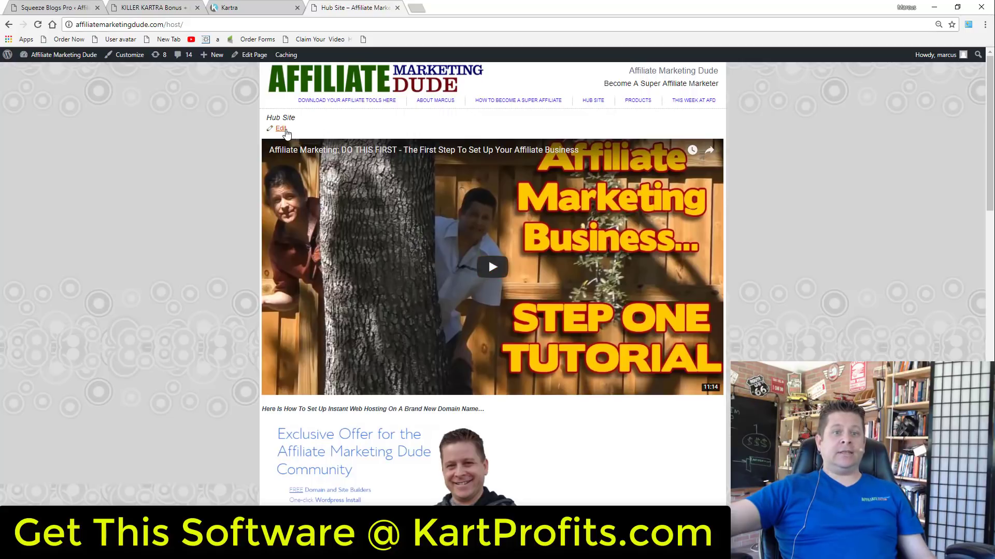
pyautogui.click(54, 8)
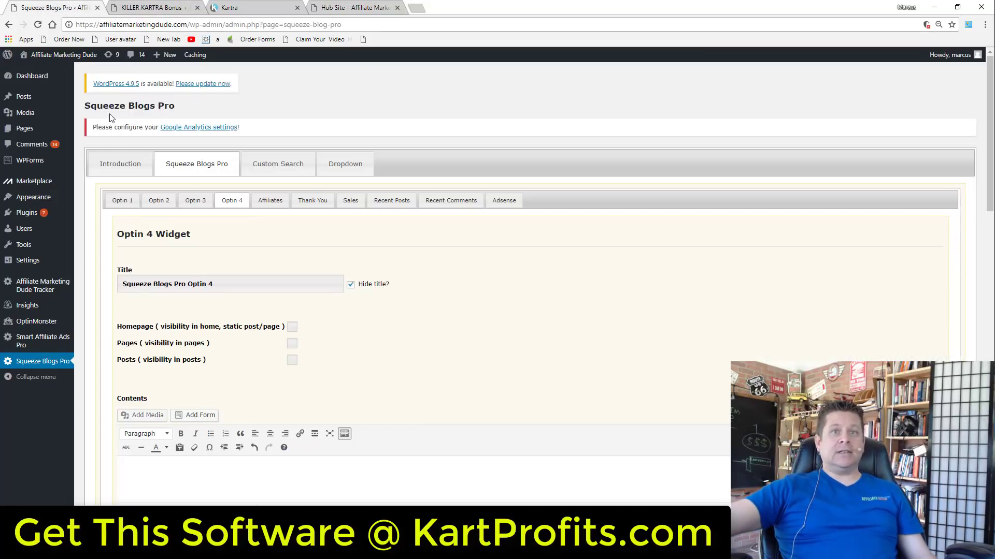
# Step: Enable page visibility with page ID 5 and save Optin 4
pyautogui.scroll(-2, 344, 299)
pyautogui.scroll(-1, 344, 299)
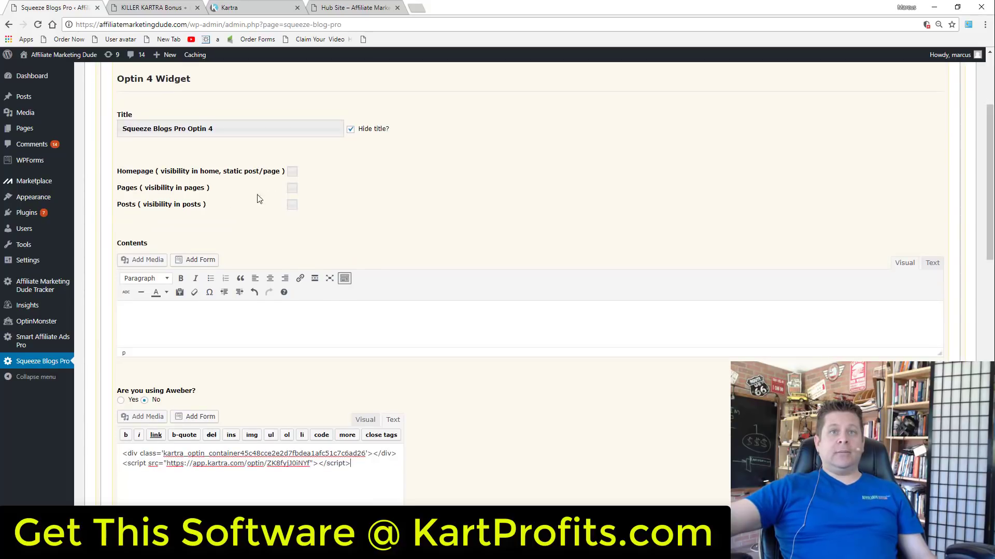
pyautogui.click(291, 189)
pyautogui.click(362, 190)
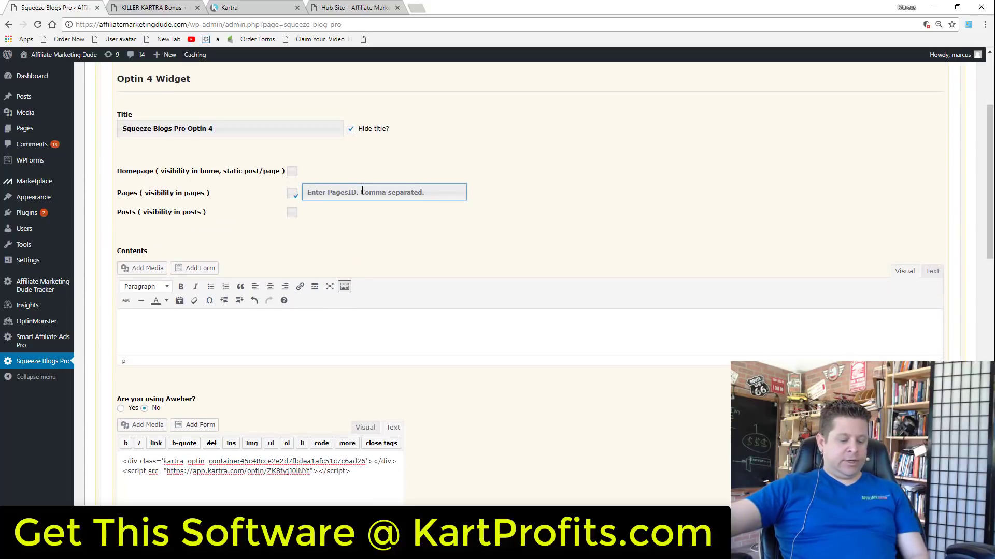
pyautogui.write('526')
pyautogui.scroll(-15, 537, 190)
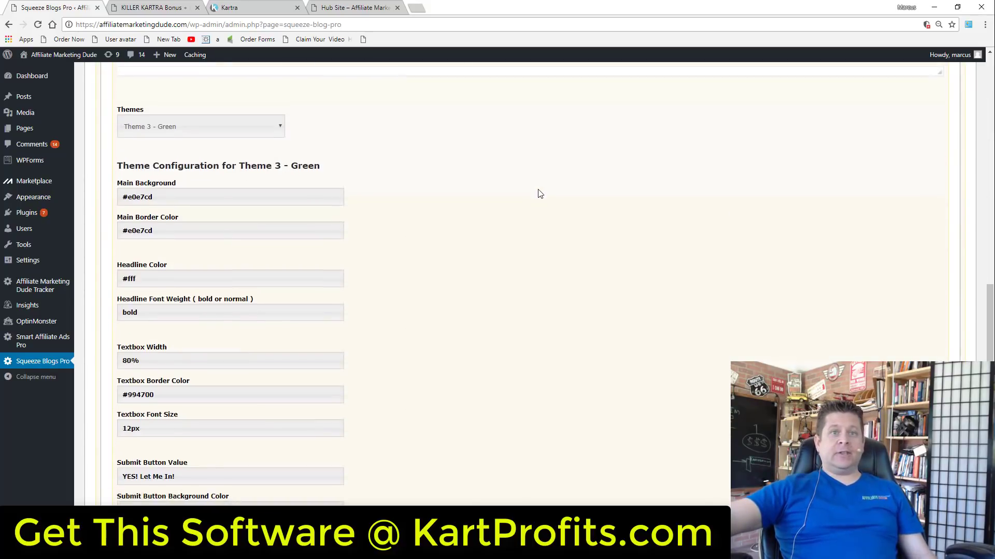
pyautogui.click(153, 412)
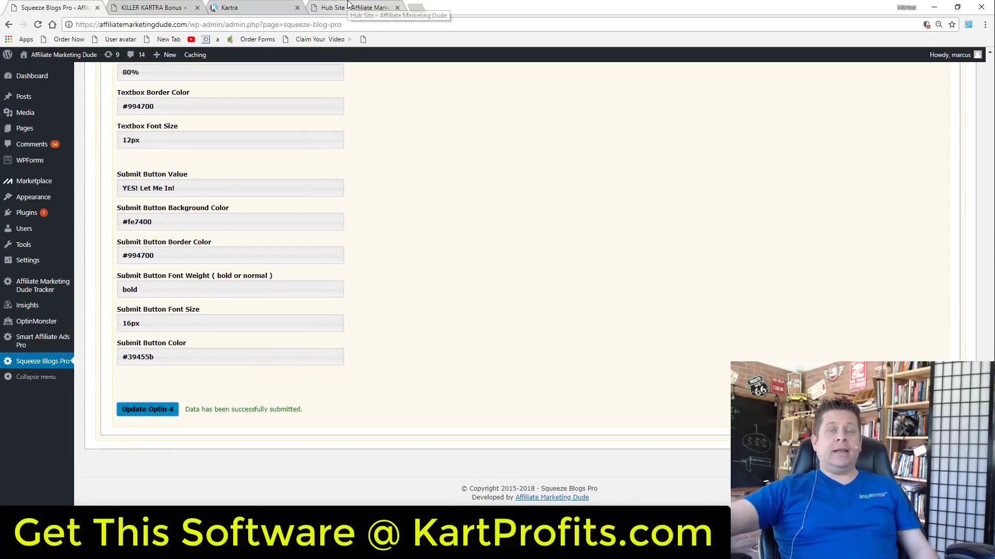
# Step: Check the Hub Site page's sidebar for the new Kartra opt-in form
pyautogui.click(348, 7)
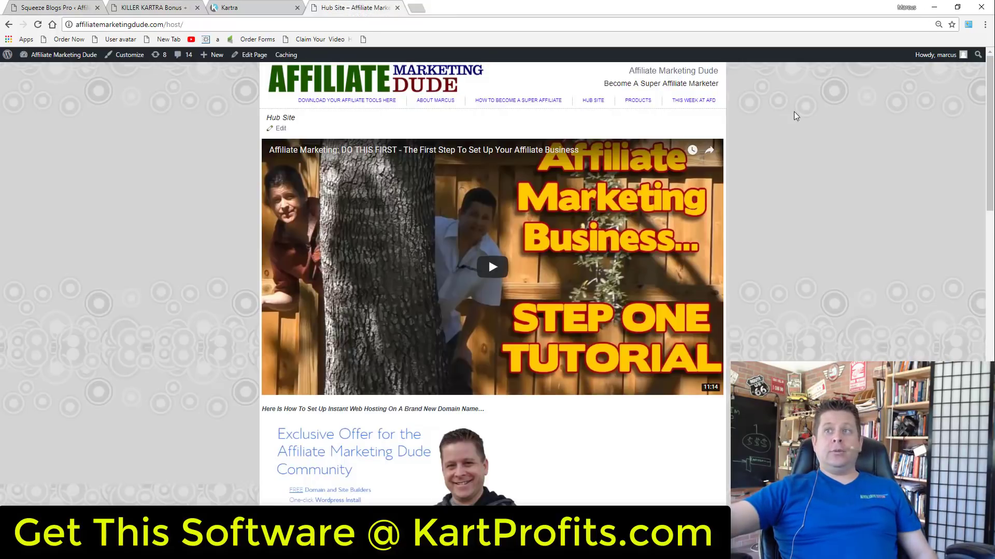
pyautogui.scroll(-4, 166, 296)
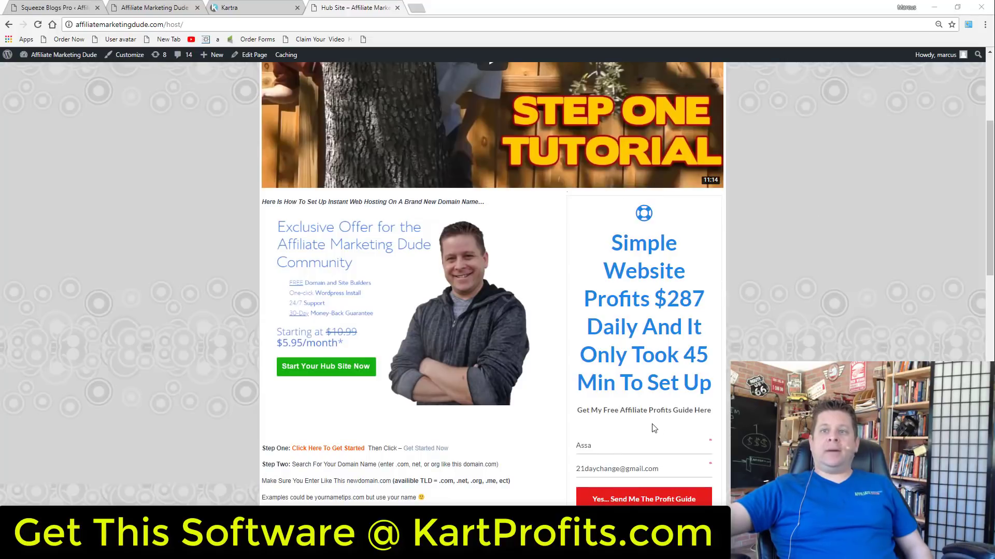
pyautogui.scroll(-4, 601, 487)
pyautogui.scroll(6, 488, 154)
pyautogui.scroll(2, 532, 329)
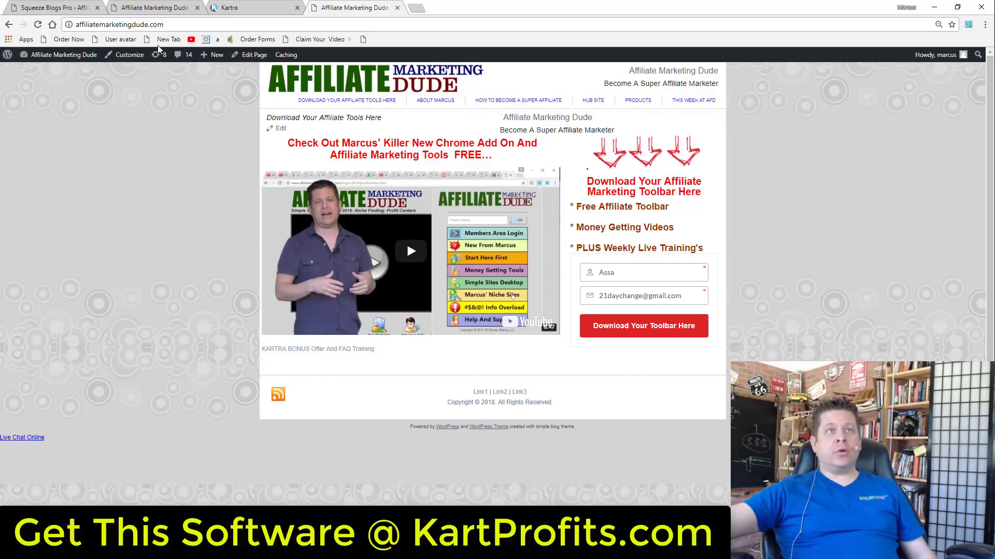
# Step: Select and copy the Squeeze Blogs Pro Plugin's USD 37.00 Kartra checkout embed code
pyautogui.click(228, 7)
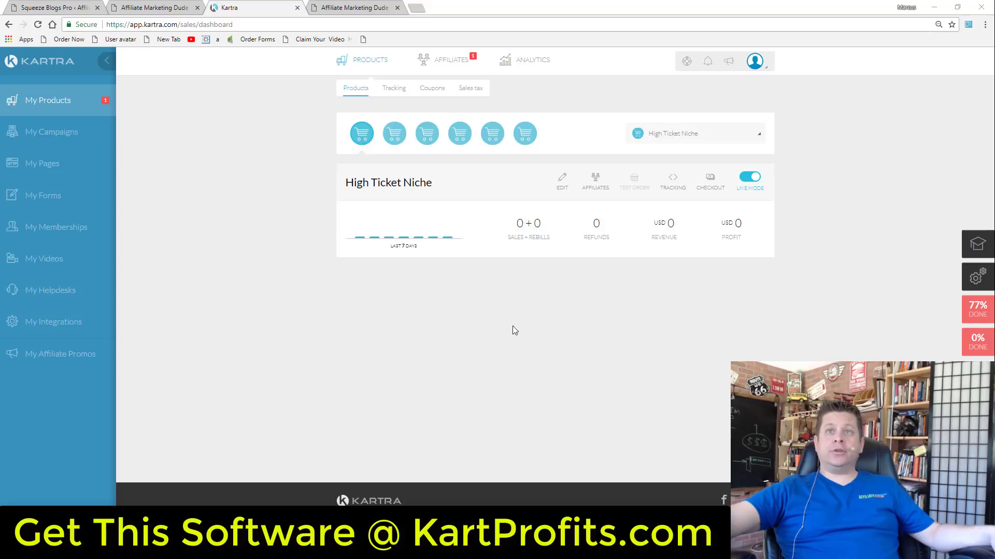
pyautogui.click(525, 135)
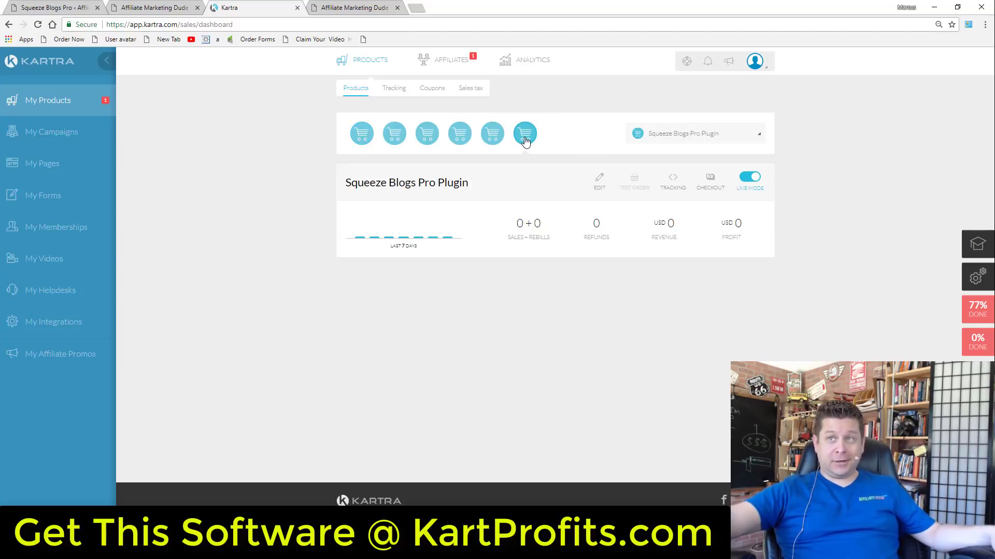
pyautogui.click(707, 192)
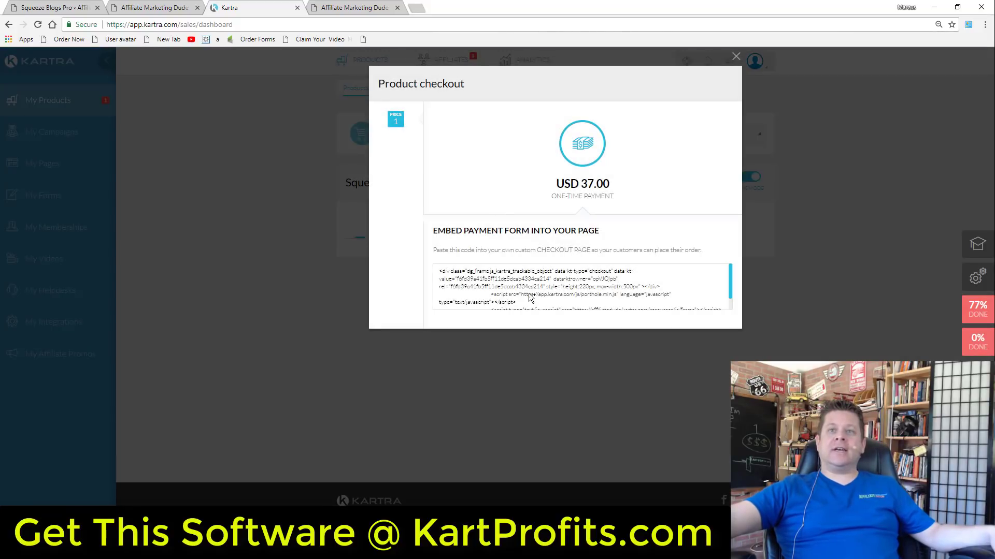
pyautogui.moveTo(437, 274); pyautogui.dragTo(732, 340)
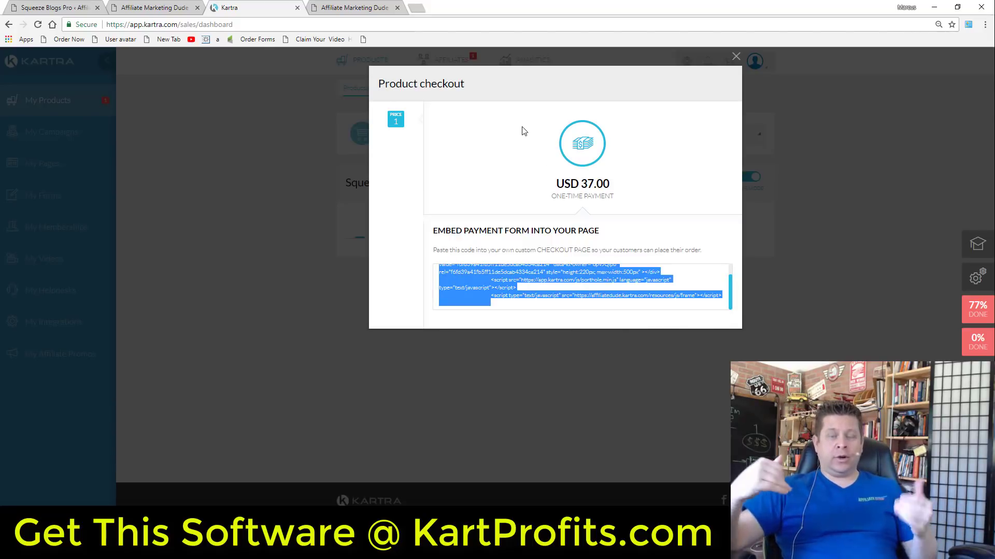
pyautogui.hotkey('ctrl', '1')
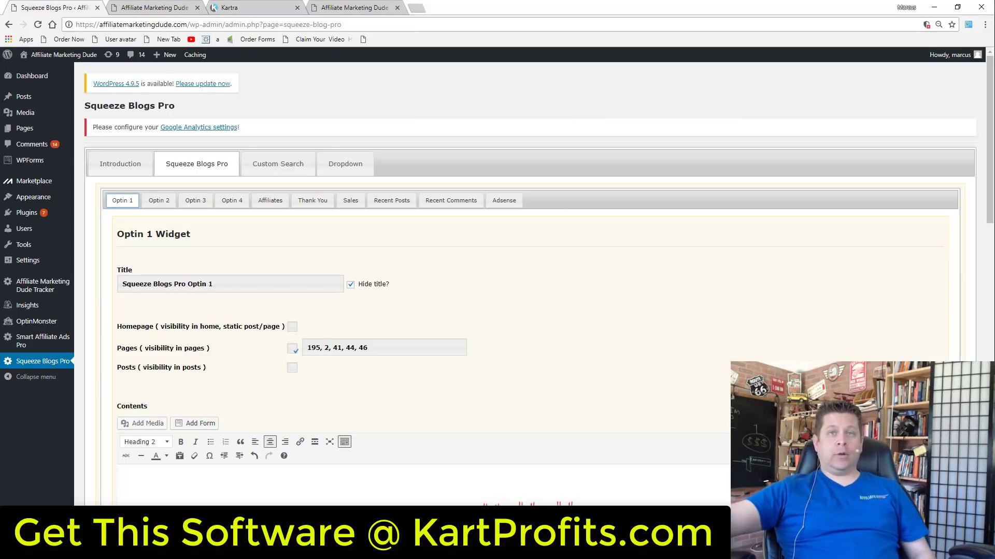
# Step: Enable page visibility for the Sales widget and look up the site's Products page
pyautogui.click(350, 199)
pyautogui.scroll(-1, 342, 321)
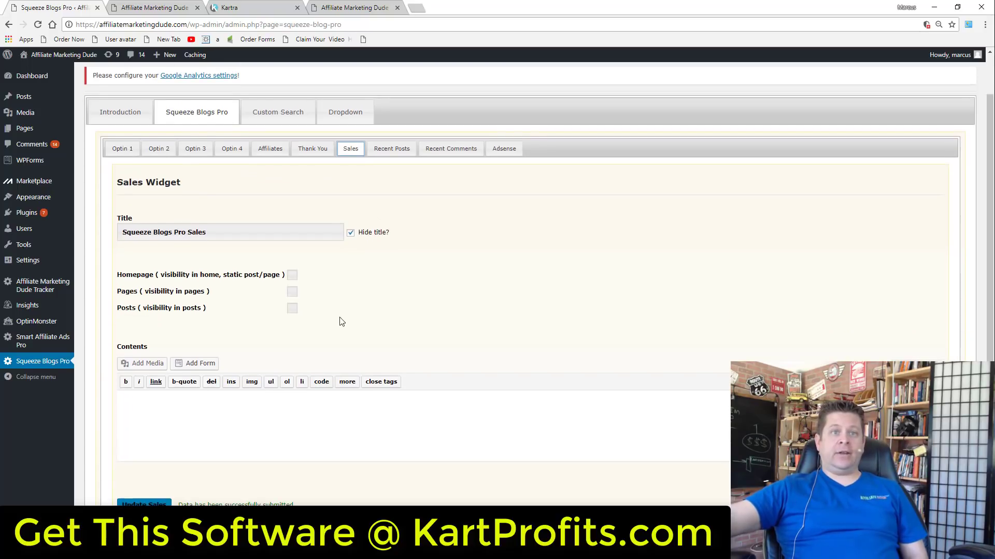
pyautogui.click(293, 291)
pyautogui.click(355, 7)
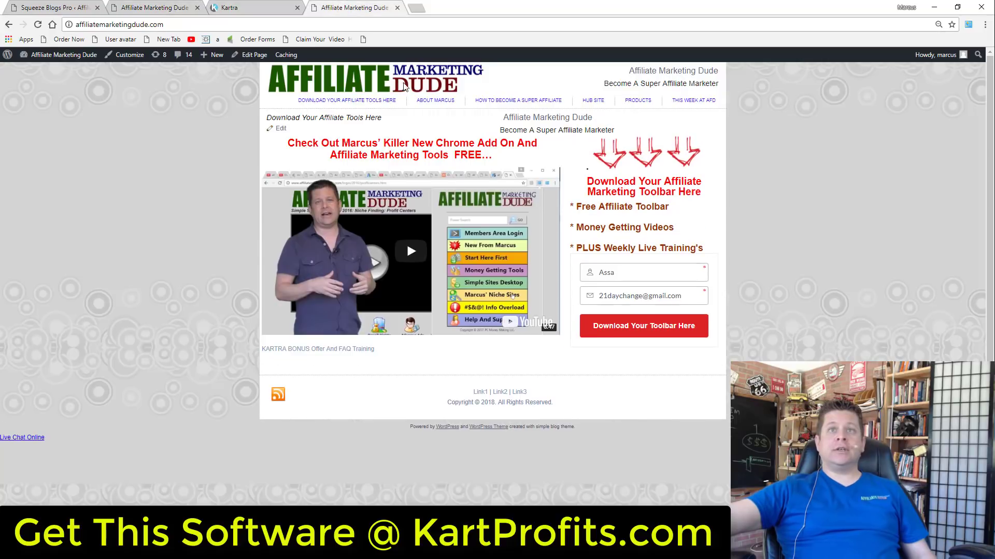
pyautogui.click(642, 101)
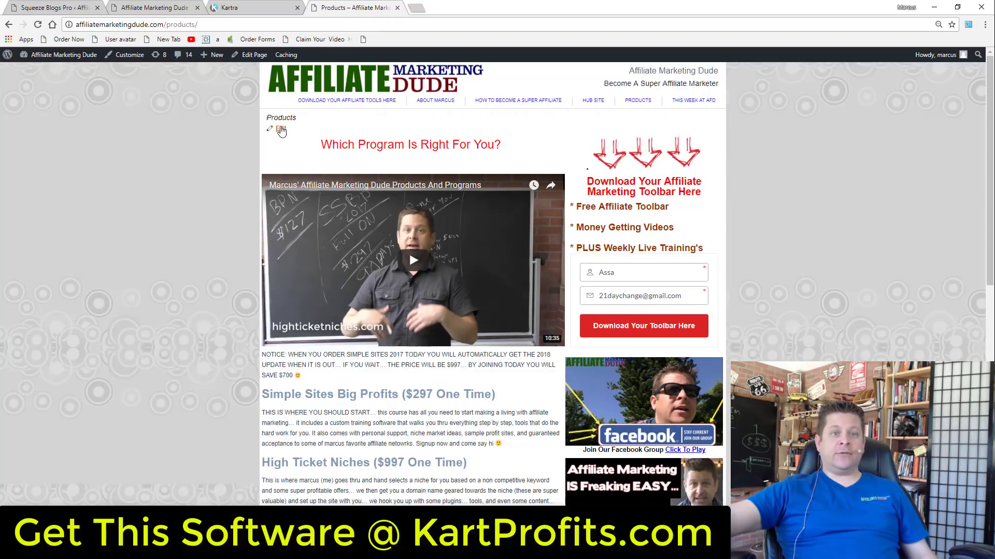
# Step: Replace page ID 526 with 46, paste the checkout code into Contents, and save Sales
pyautogui.click(67, 7)
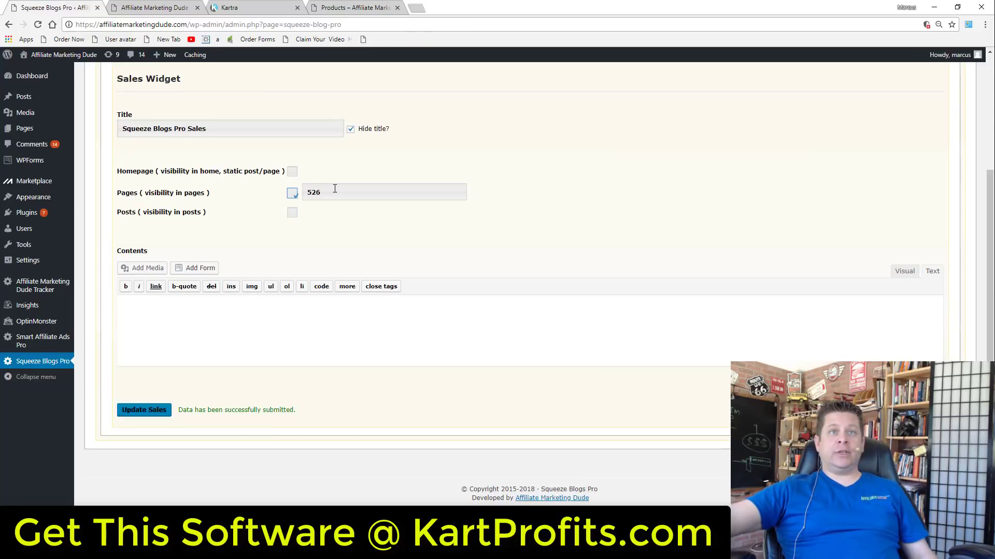
pyautogui.moveTo(335, 189); pyautogui.dragTo(301, 194)
pyautogui.write('46')
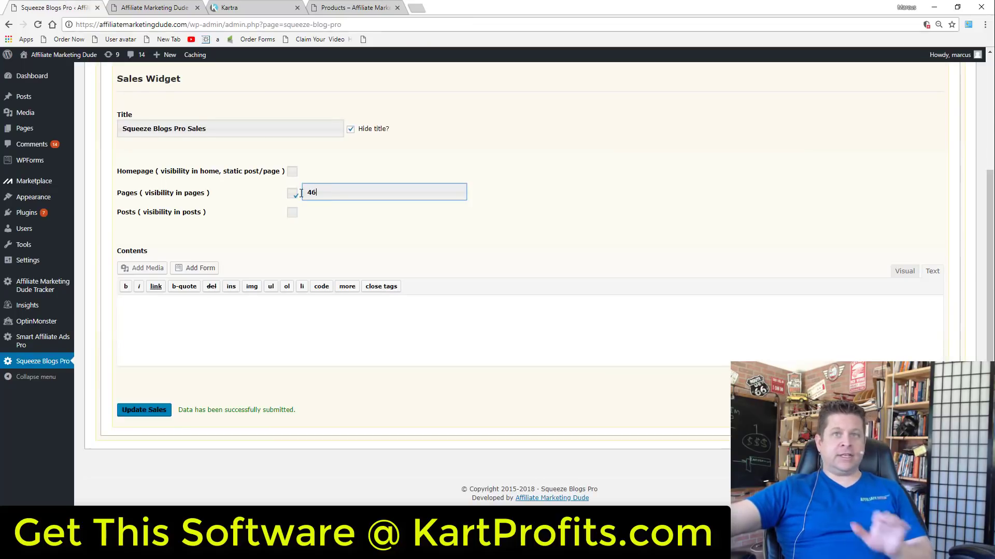
pyautogui.click(682, 303)
pyautogui.hotkey('ctrl', 'v')
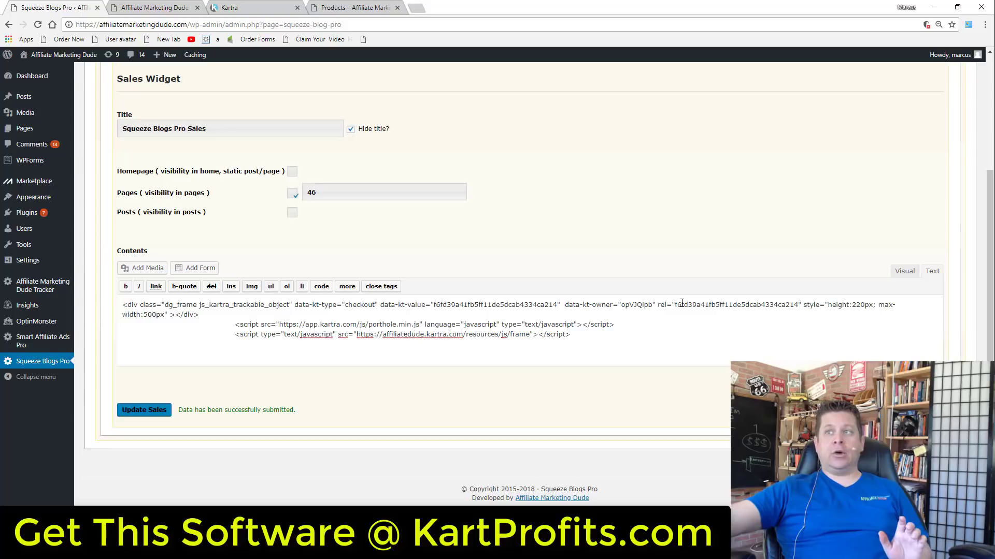
pyautogui.click(162, 413)
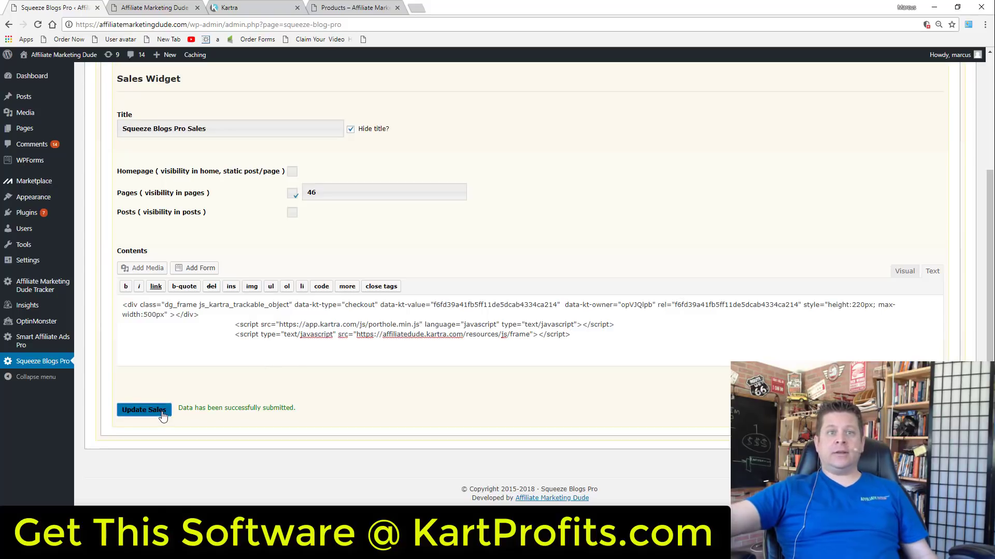
# Step: Reload the Products page and advance the Kartra checkout widget to the Payment step
pyautogui.click(368, 6)
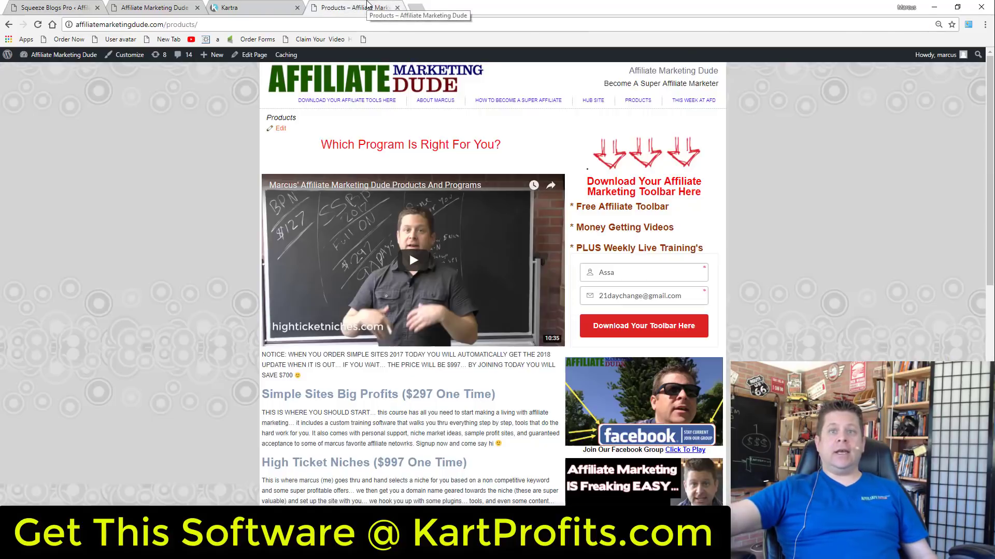
pyautogui.rightClick(803, 175)
pyautogui.click(832, 207)
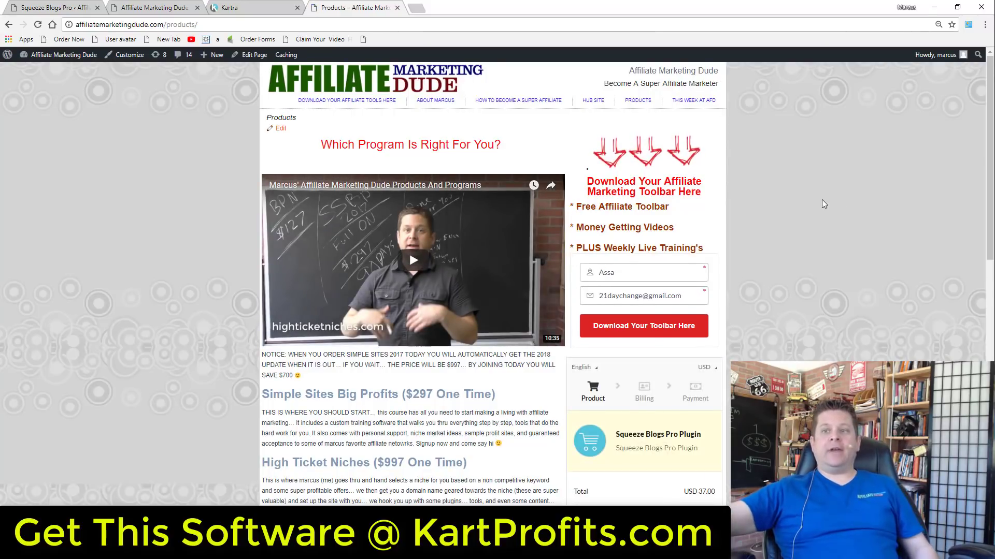
pyautogui.scroll(-2, 812, 320)
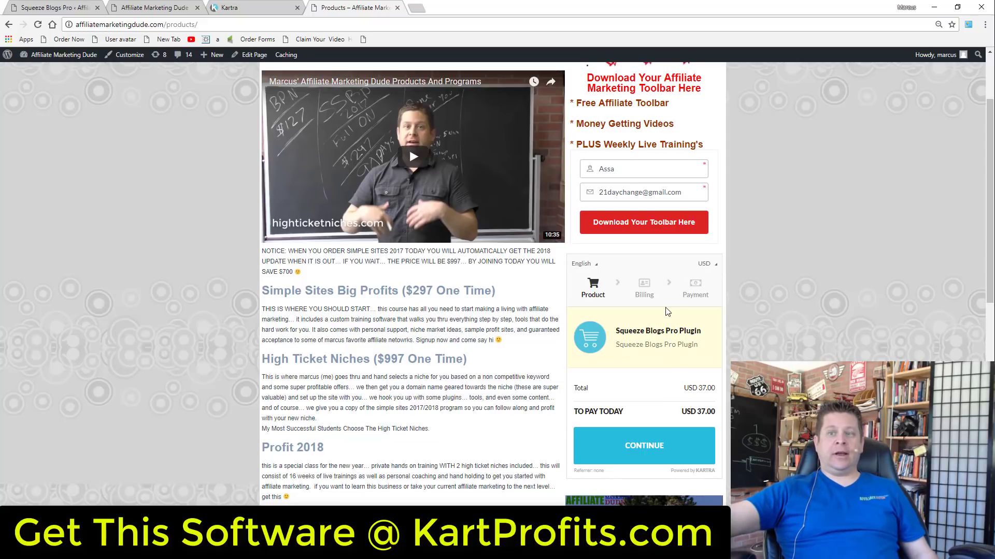
pyautogui.click(658, 439)
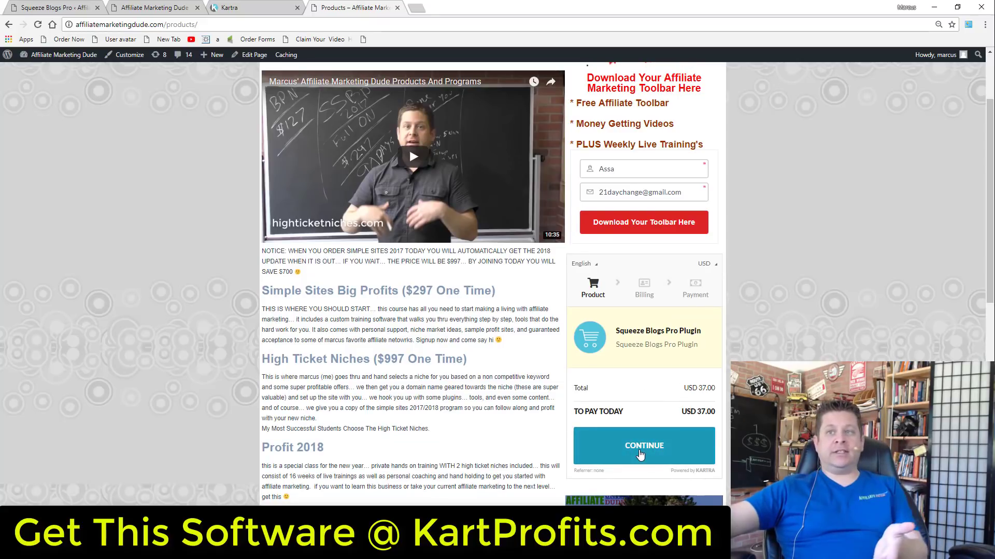
pyautogui.click(650, 477)
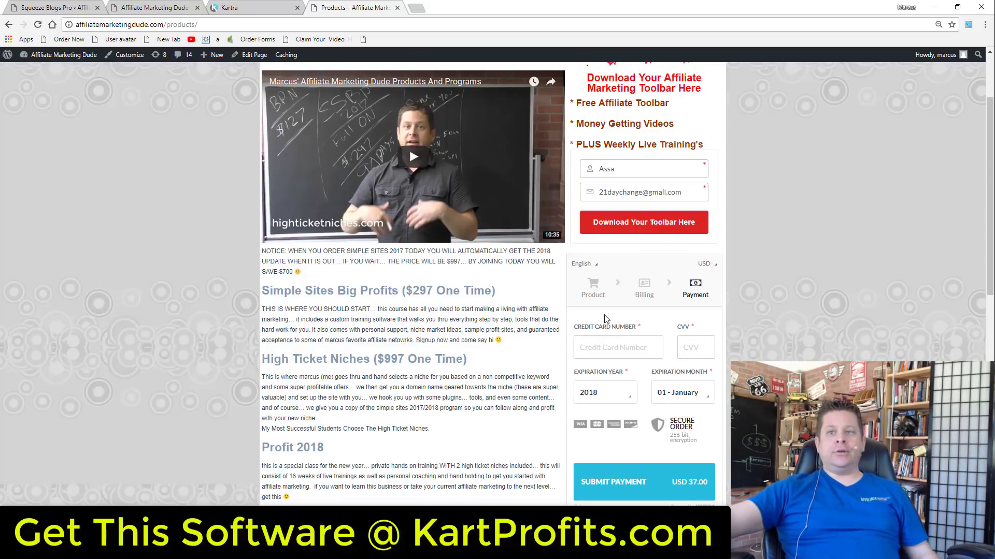
# Step: Edit the Squeeze Blogs Pro Plugin product and save through basic info, pricing and contents to Checkout
pyautogui.click(228, 7)
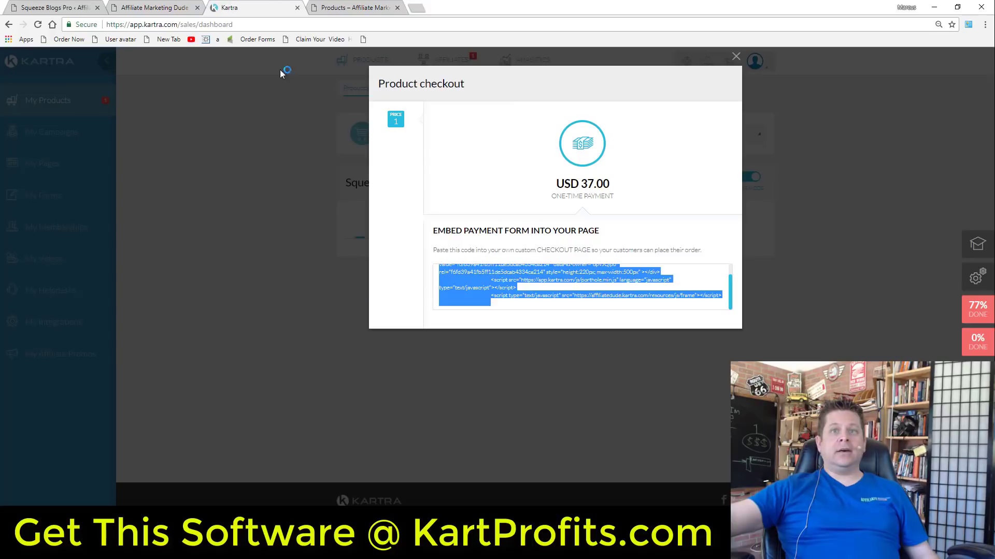
pyautogui.click(735, 57)
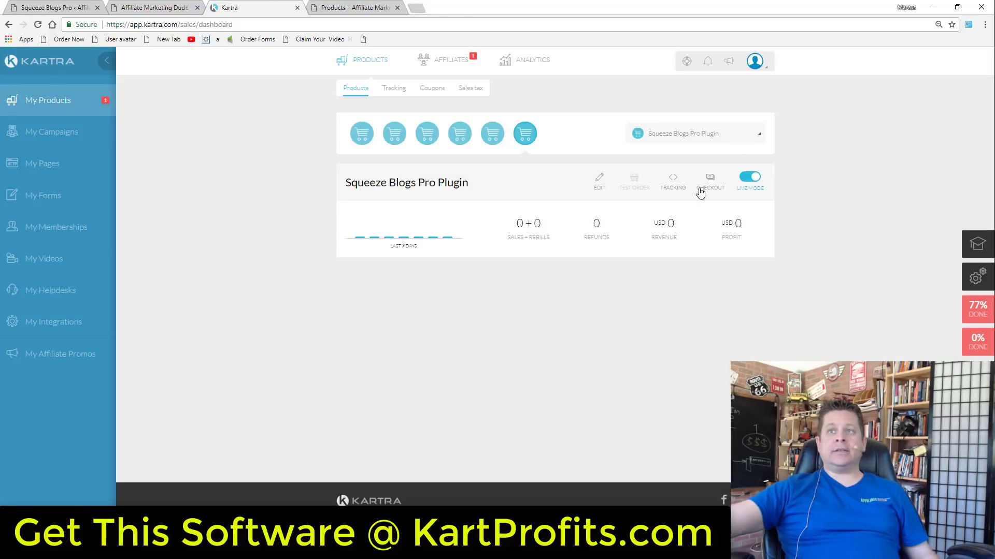
pyautogui.click(599, 180)
pyautogui.click(581, 203)
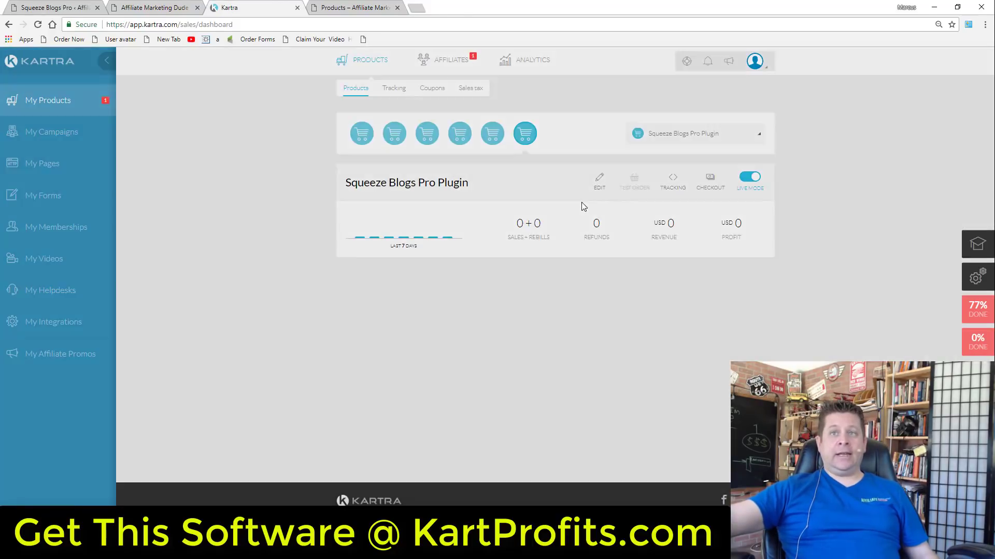
pyautogui.click(677, 87)
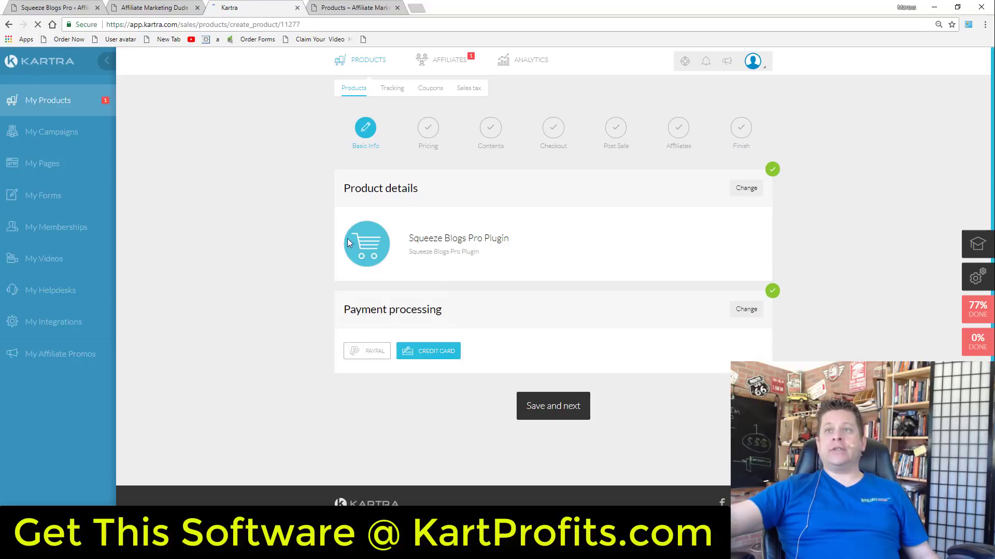
pyautogui.click(552, 412)
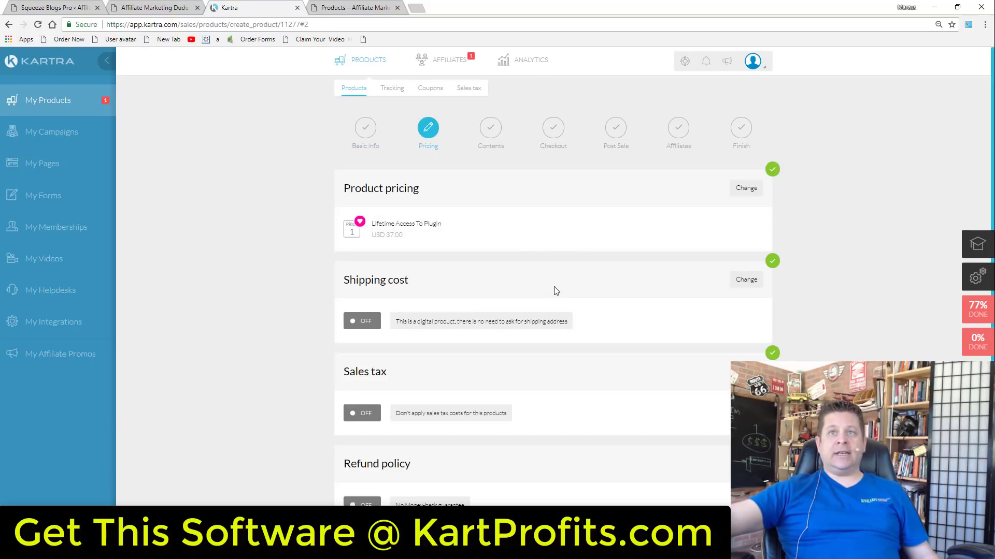
pyautogui.scroll(-3, 552, 311)
pyautogui.click(574, 399)
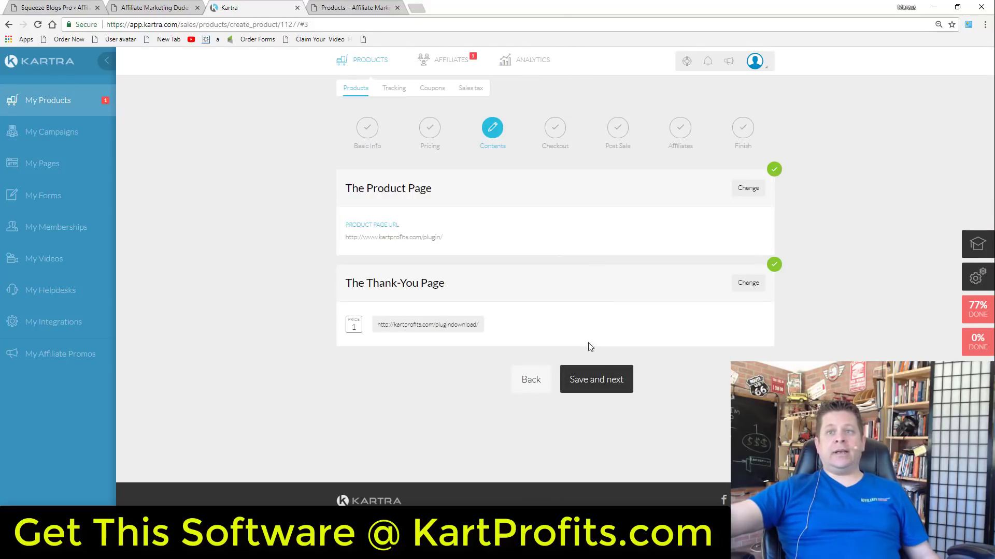
pyautogui.click(595, 377)
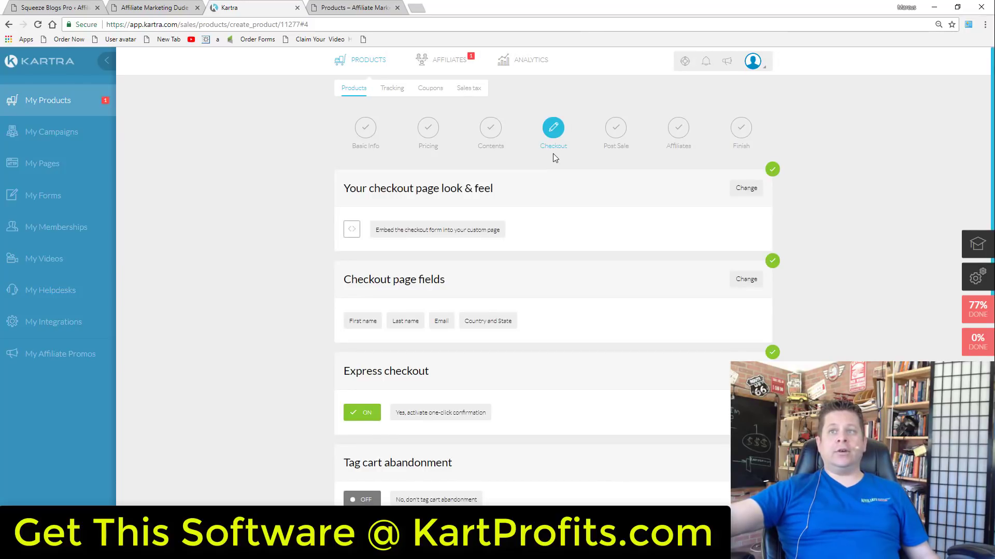
# Step: Change the checkout to an overlay pop-up window, confirm it, and save on to Post Sale
pyautogui.click(746, 188)
pyautogui.scroll(-3, 561, 345)
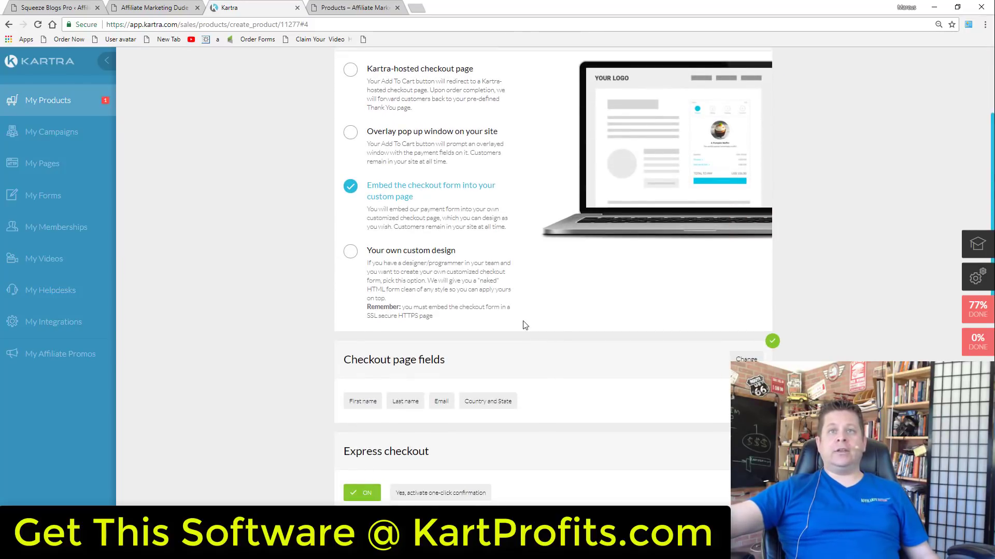
pyautogui.scroll(1, 521, 297)
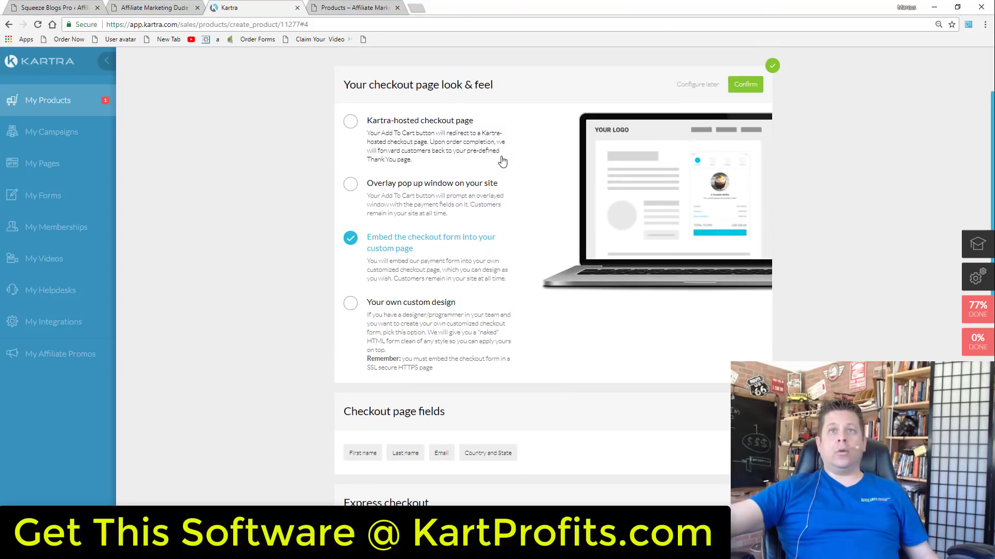
pyautogui.click(421, 189)
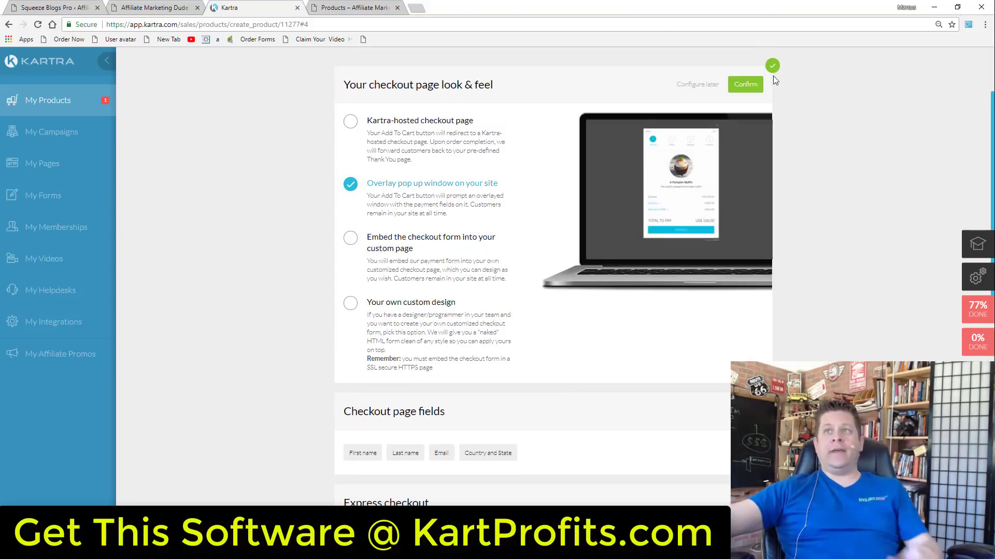
pyautogui.click(751, 83)
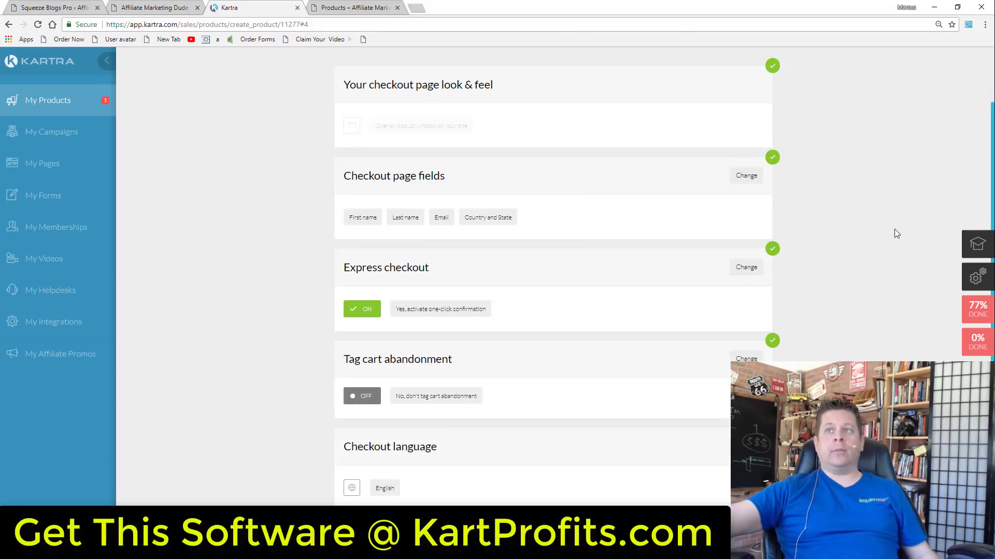
pyautogui.scroll(-6, 798, 249)
pyautogui.click(608, 406)
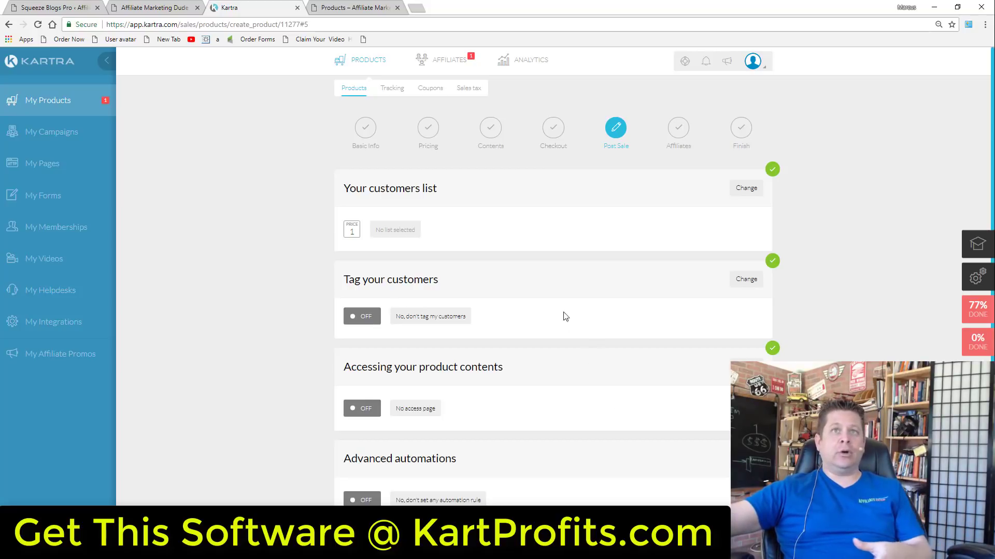
pyautogui.click(57, 8)
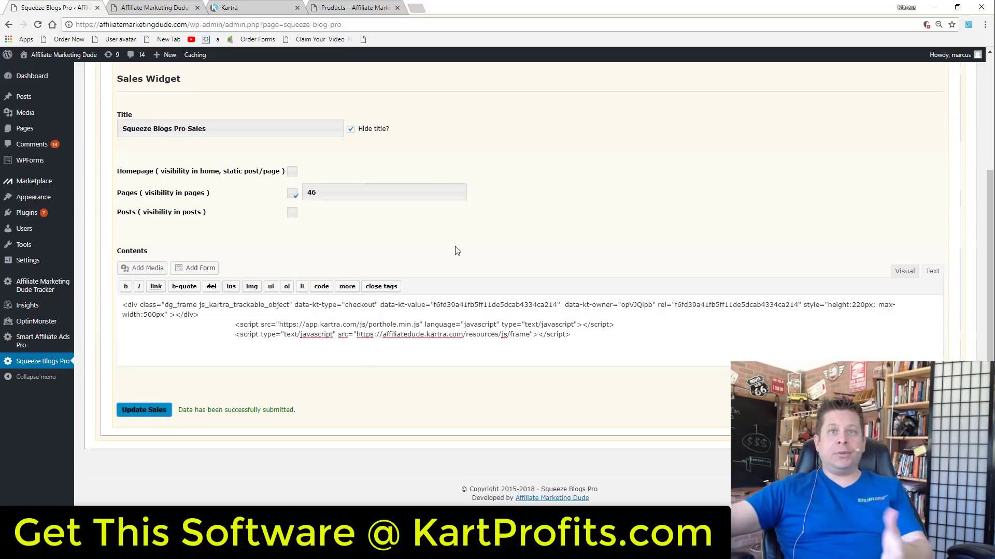
pyautogui.click(369, 192)
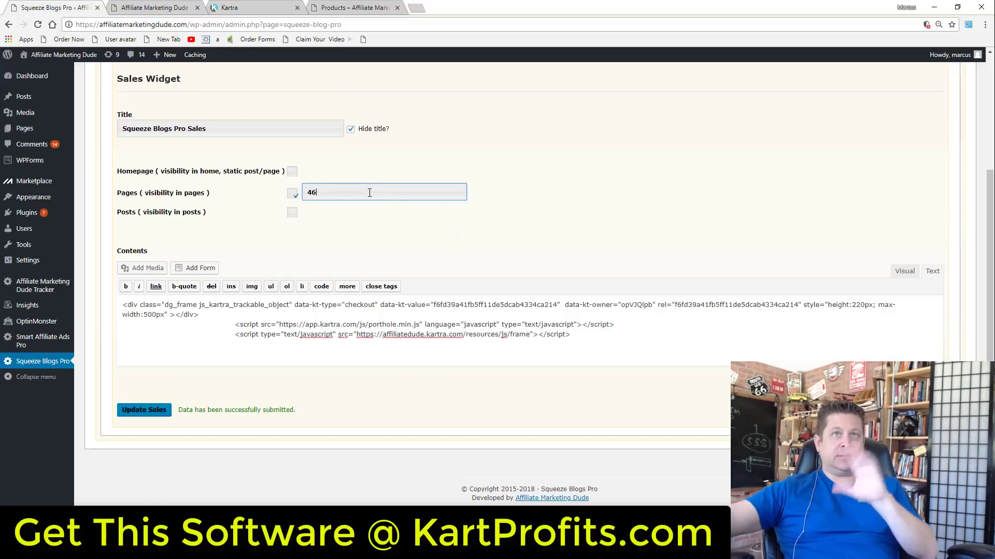
pyautogui.click(293, 213)
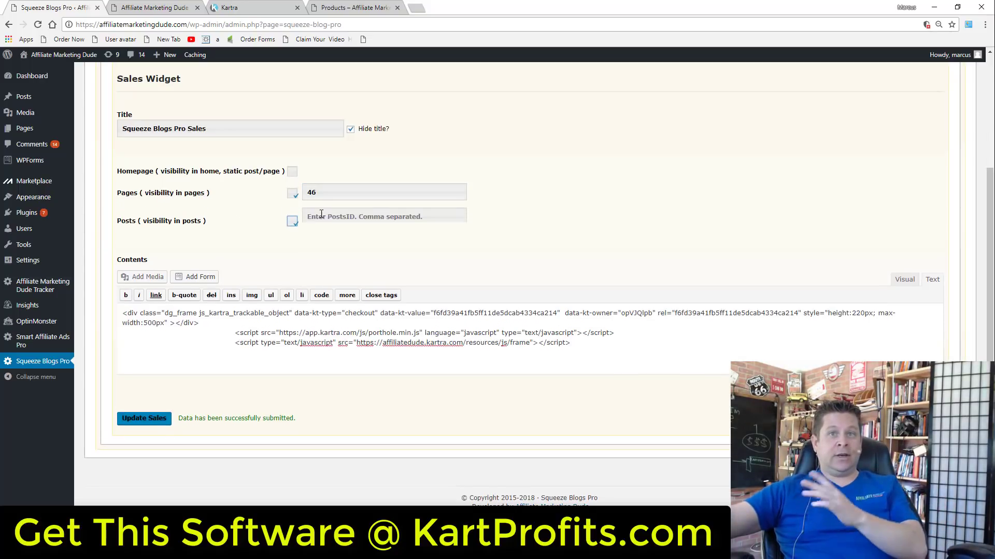
pyautogui.click(293, 219)
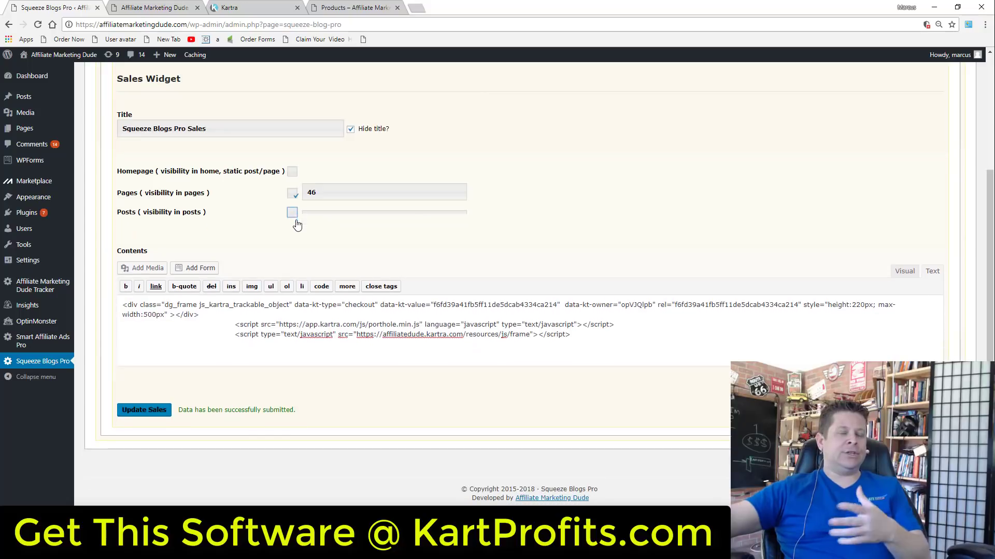
pyautogui.click(263, 5)
# Step: Save the post-sale settings and advance the product wizard through Affiliates to Finish
pyautogui.scroll(-3, 494, 243)
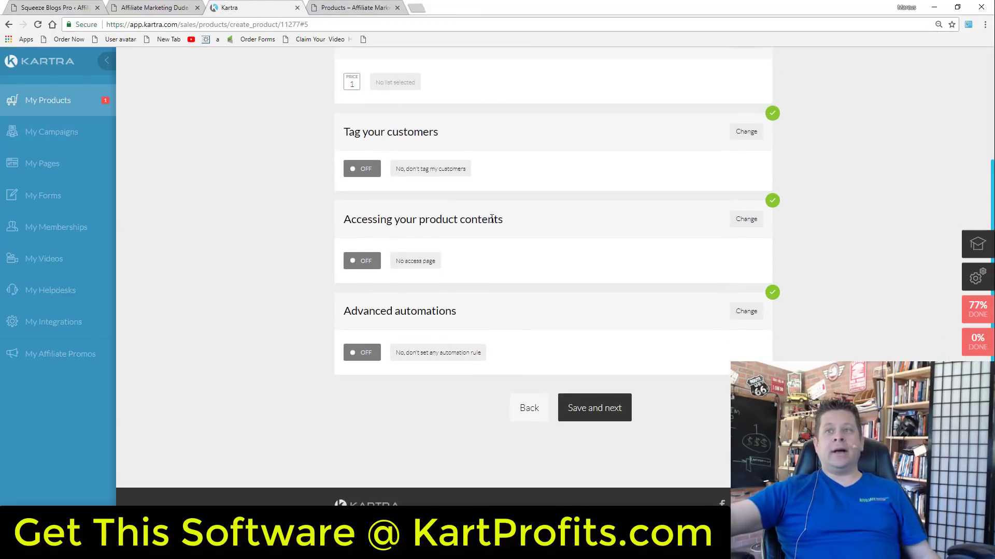
pyautogui.click(571, 404)
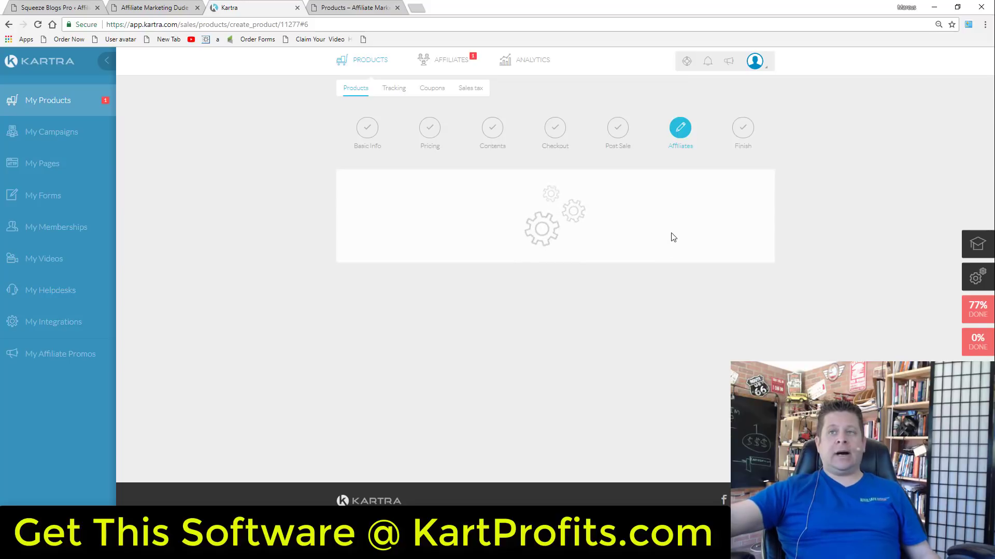
pyautogui.click(614, 378)
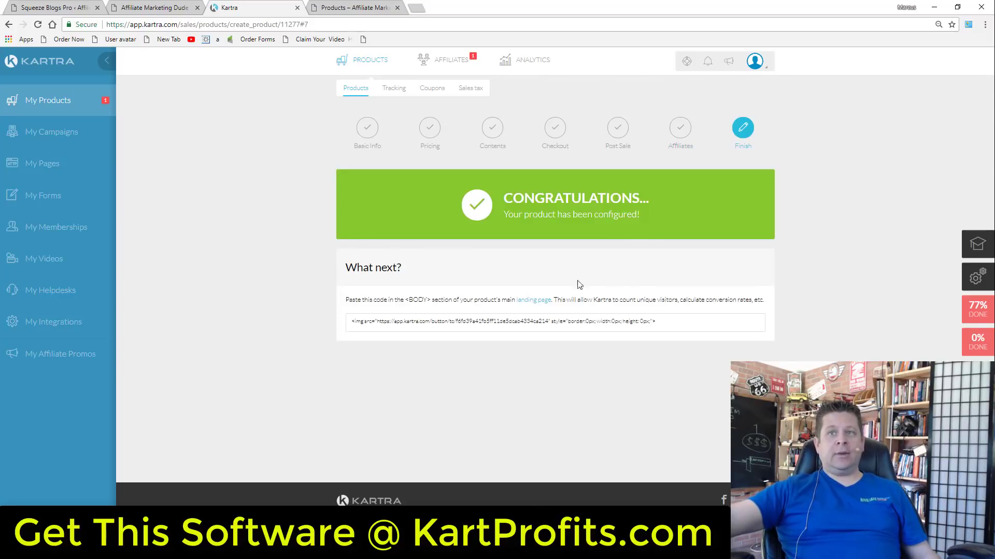
# Step: Copy the Squeeze Blogs Pro Plugin's overlay checkout button code and return to WordPress
pyautogui.click(362, 60)
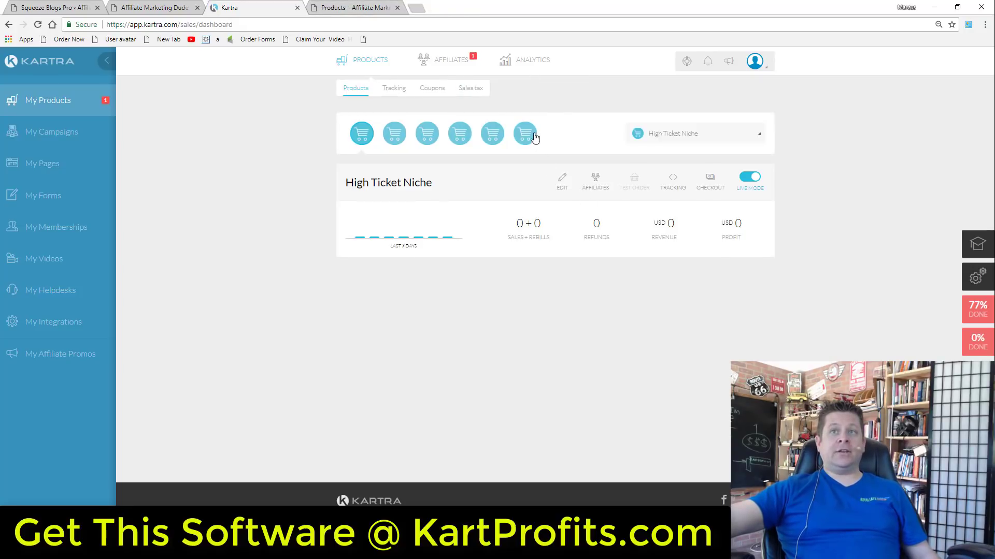
pyautogui.click(530, 135)
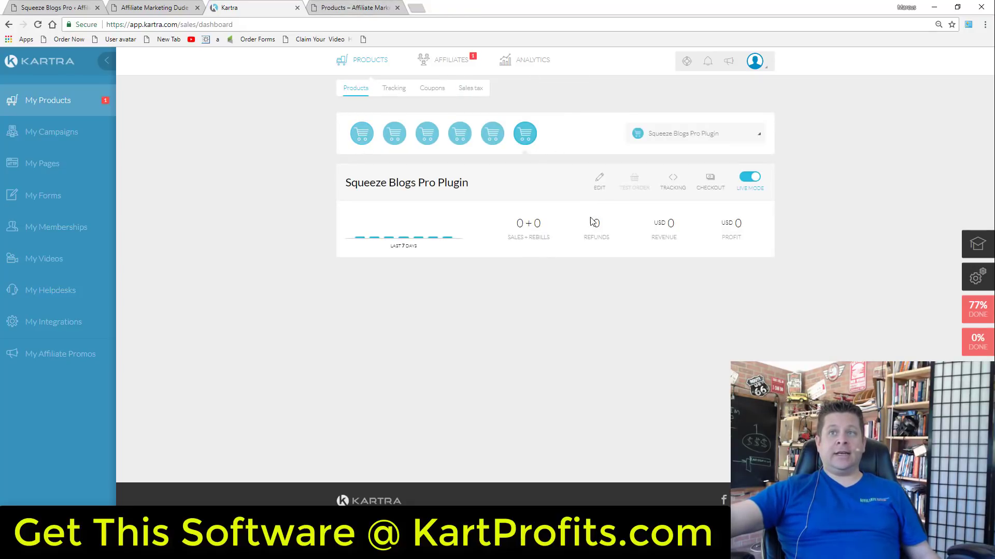
pyautogui.click(708, 182)
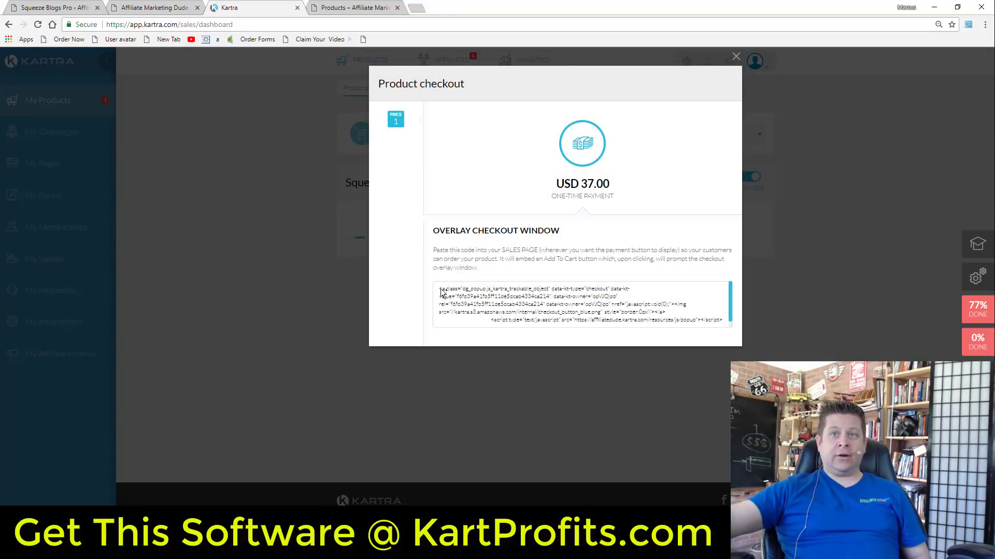
pyautogui.moveTo(441, 292); pyautogui.dragTo(420, 267)
pyautogui.hotkey('ctrl', 'c')
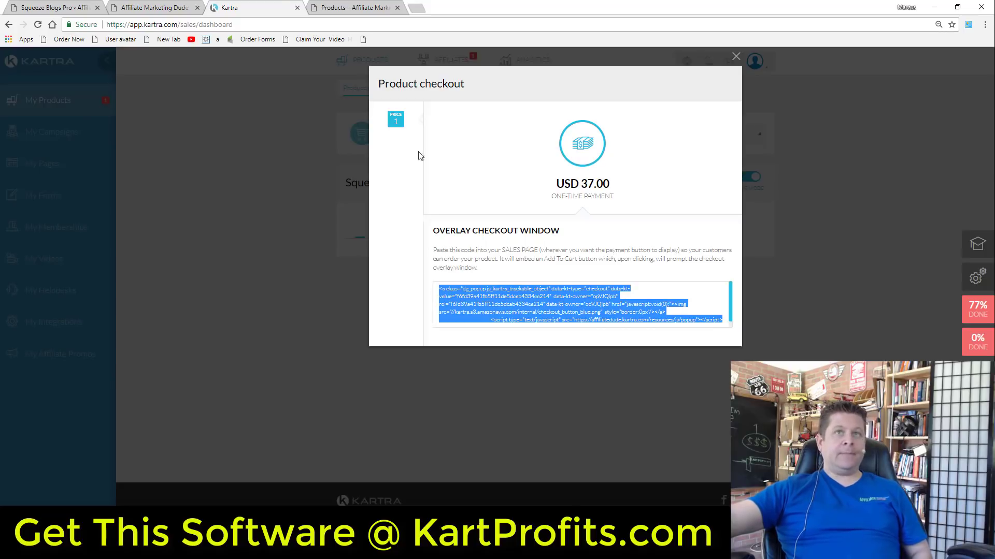
pyautogui.hotkey('ctrl', '1')
# Step: Replace the Sales Widget contents with the Kartra checkout code and update it
pyautogui.hotkey('ctrl', 'a')
pyautogui.hotkey('ctrl', 'v')
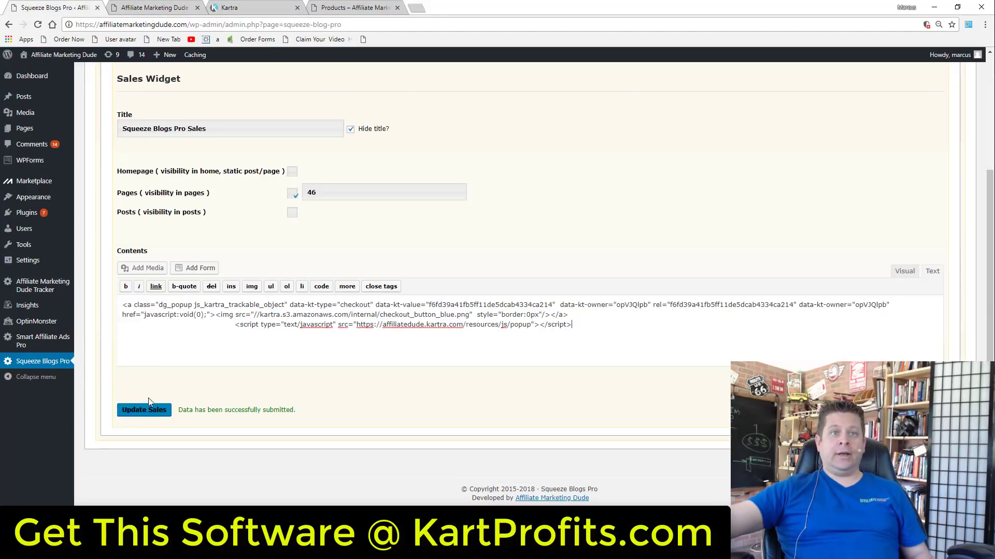
pyautogui.click(144, 409)
# Step: Reload the Products page, confirm Add to cart opens the USD 37.00 checkout, then reselect the widget contents
pyautogui.click(356, 6)
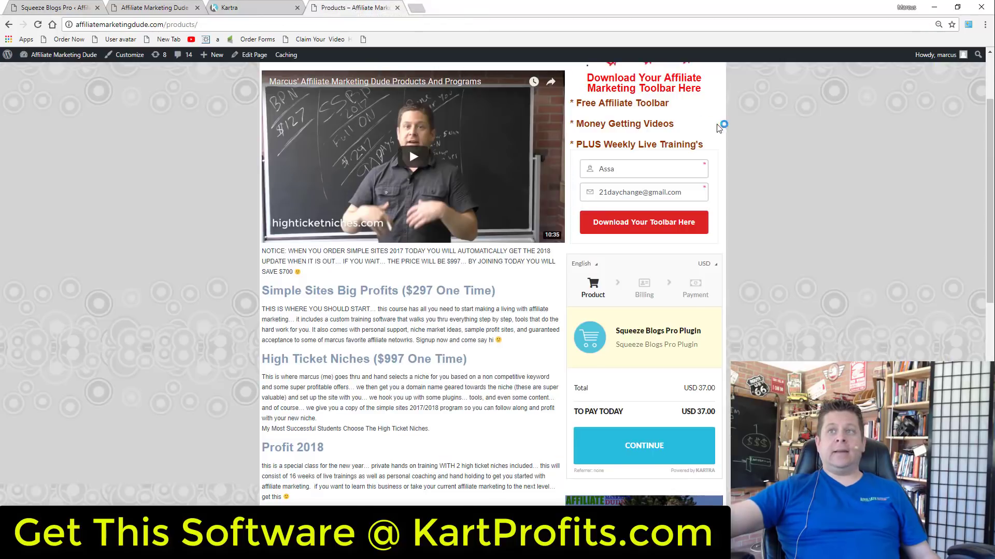
pyautogui.rightClick(727, 127)
pyautogui.click(751, 162)
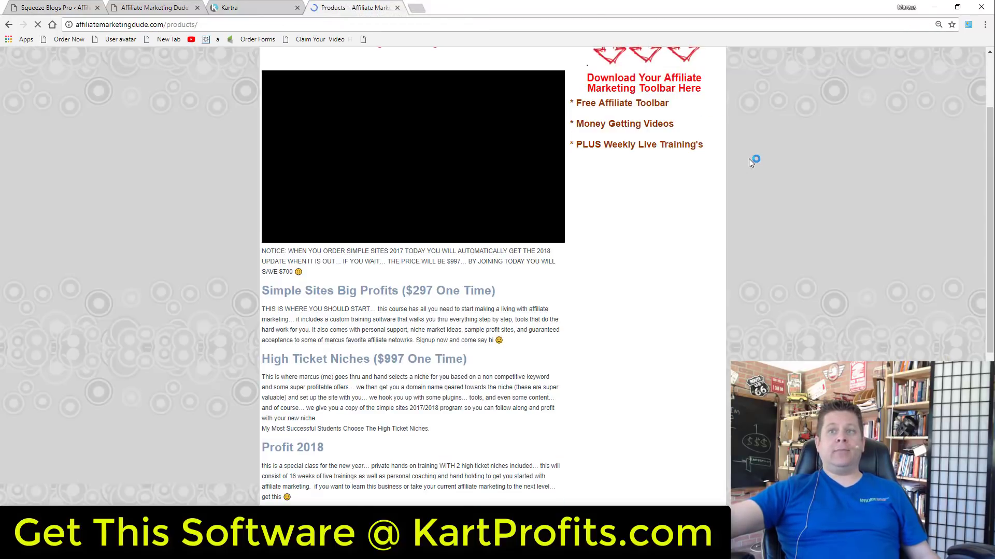
pyautogui.click(630, 261)
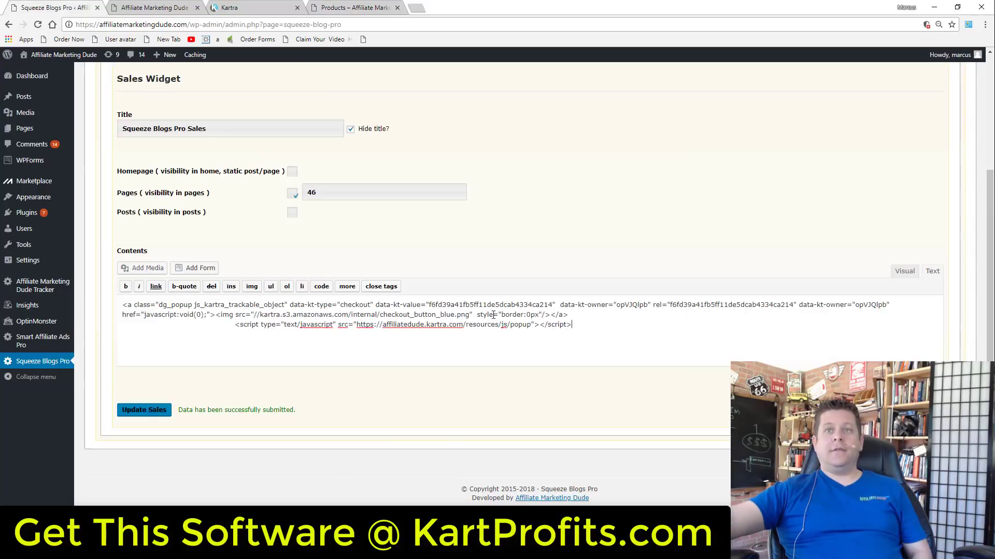
pyautogui.hotkey('ctrl', 'a')
# Step: Save the Sales Widget with the new code and reload the Products page
pyautogui.click(134, 347)
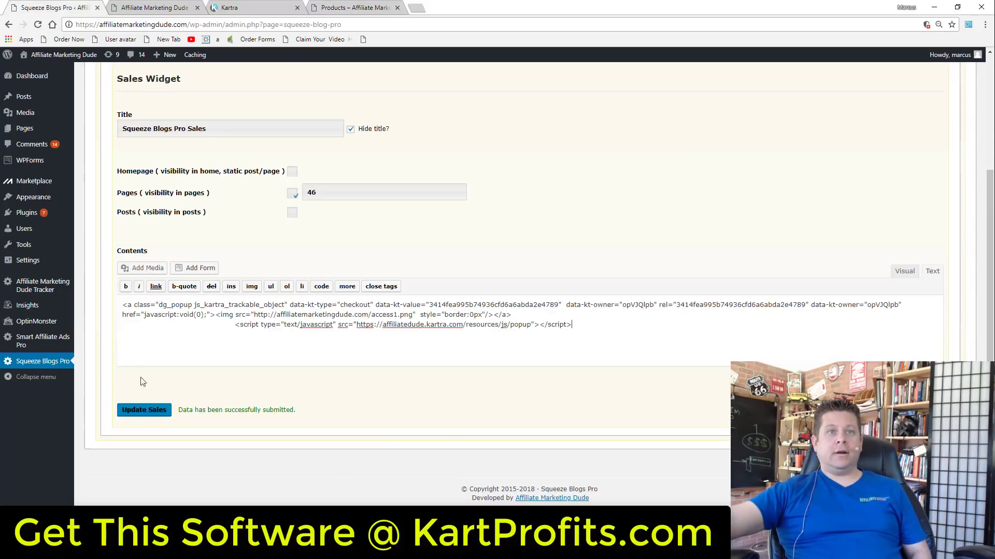
pyautogui.click(150, 414)
pyautogui.click(338, 9)
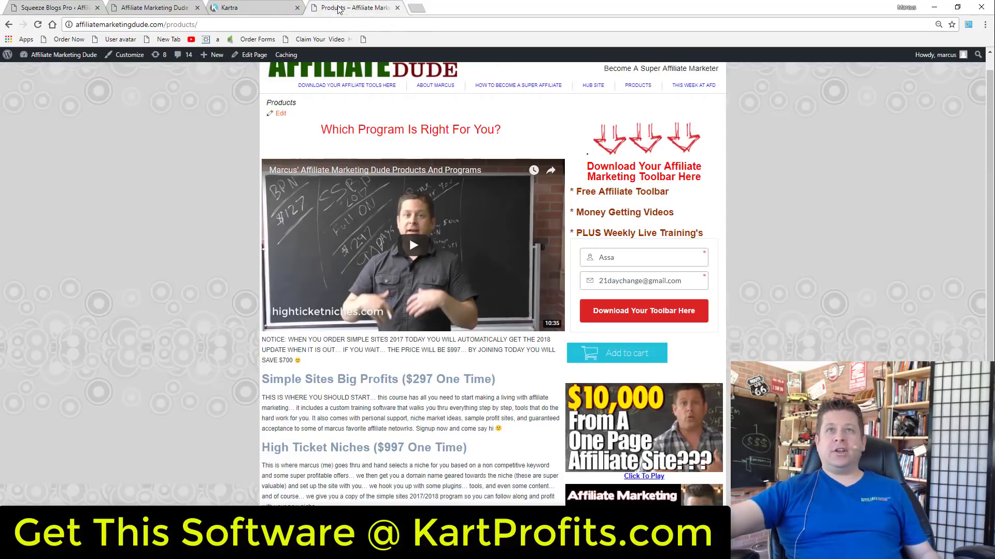
pyautogui.rightClick(804, 101)
pyautogui.click(817, 130)
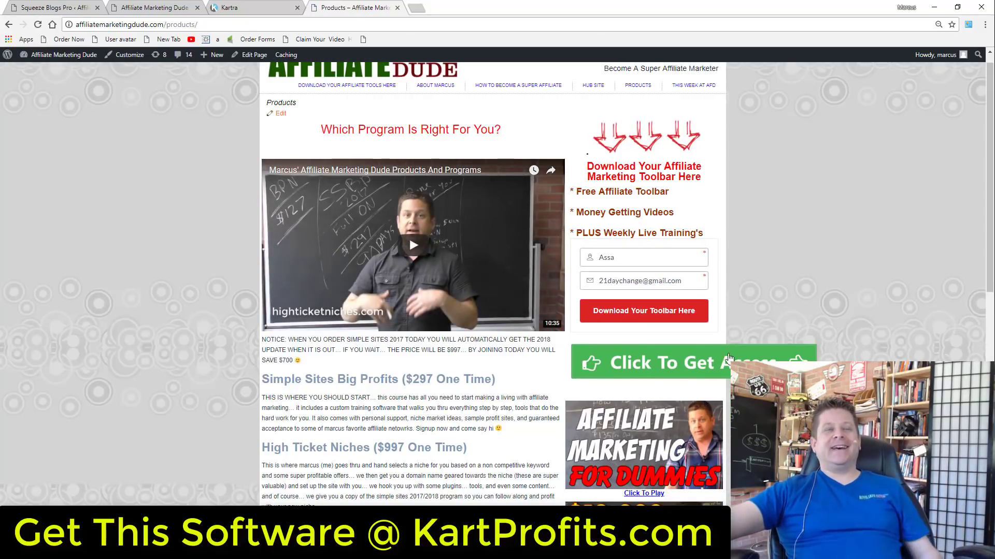
# Step: Recheck the saved code, then test Click To Get Access opens the USD 17.00 Social Profit Tools checkout
pyautogui.click(71, 5)
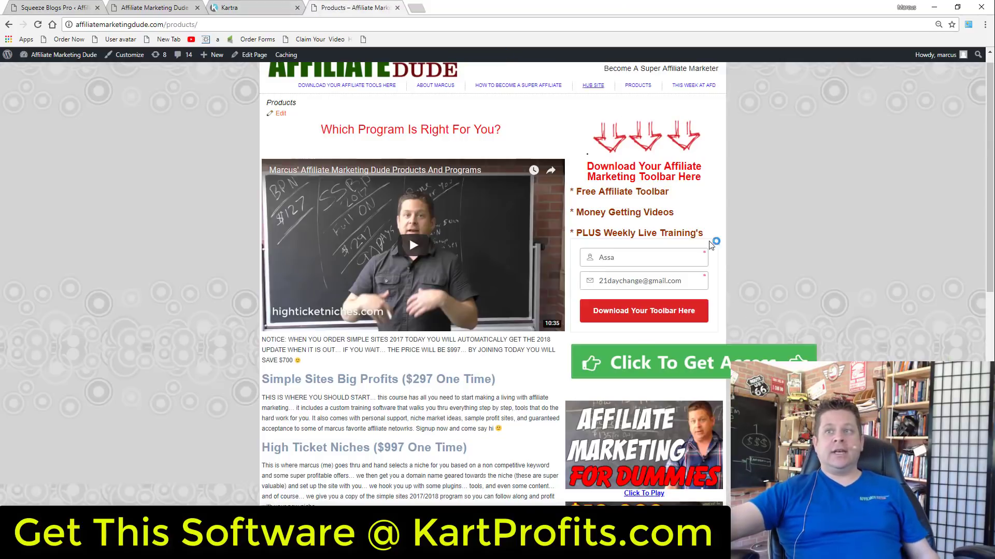
pyautogui.click(353, 7)
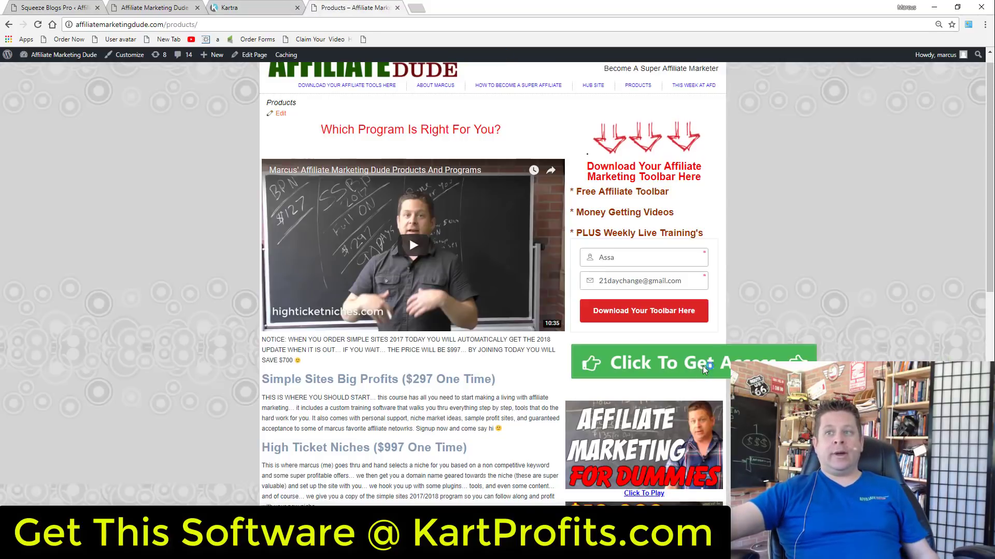
pyautogui.click(703, 367)
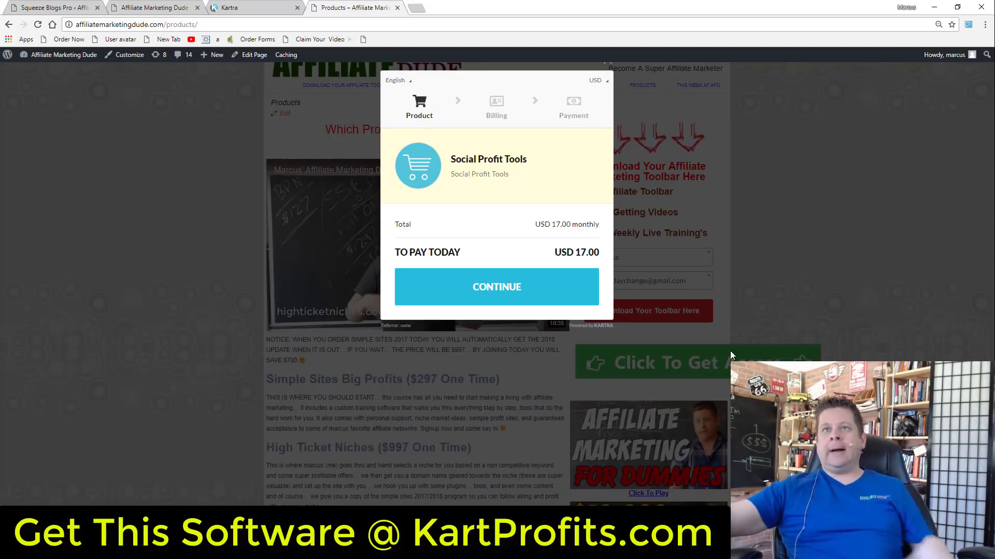
# Step: Close the checkout popup and scroll through the Products page
pyautogui.click(611, 69)
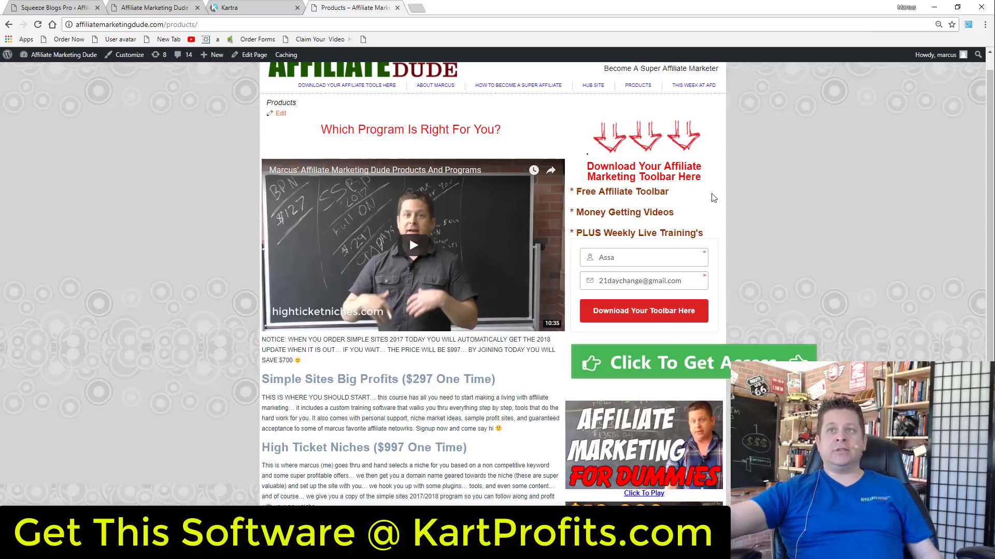
pyautogui.scroll(-4, 783, 253)
pyautogui.scroll(-5, 660, 380)
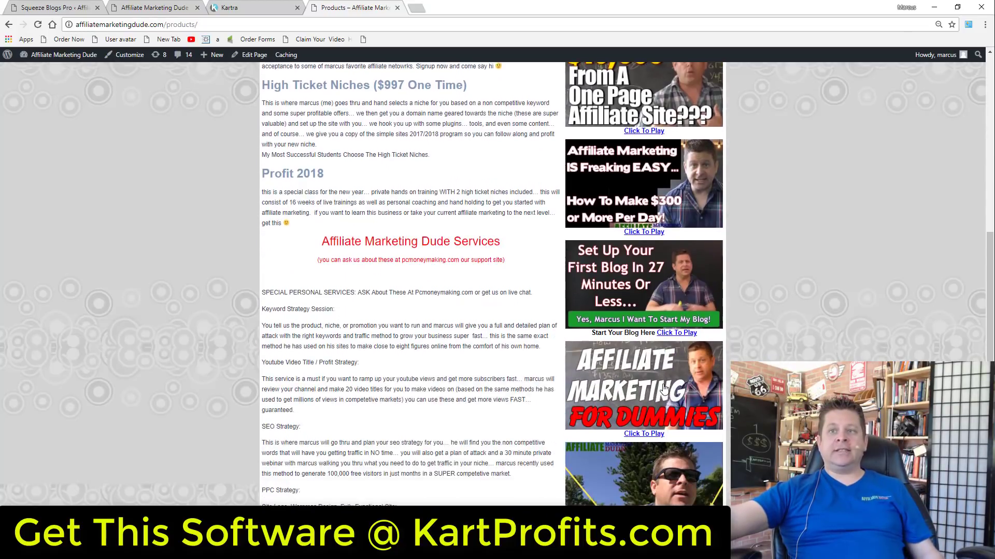
pyautogui.scroll(4, 661, 380)
pyautogui.scroll(5, 492, 285)
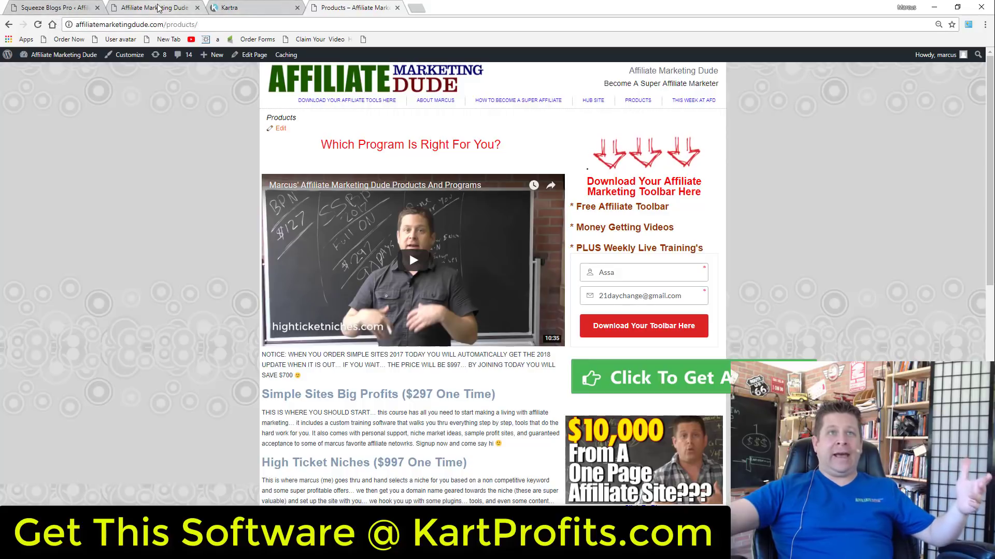
# Step: Visit the home, About Marcus, Products and How To Become A Super Affiliate pages, then return to the admin
pyautogui.click(182, 7)
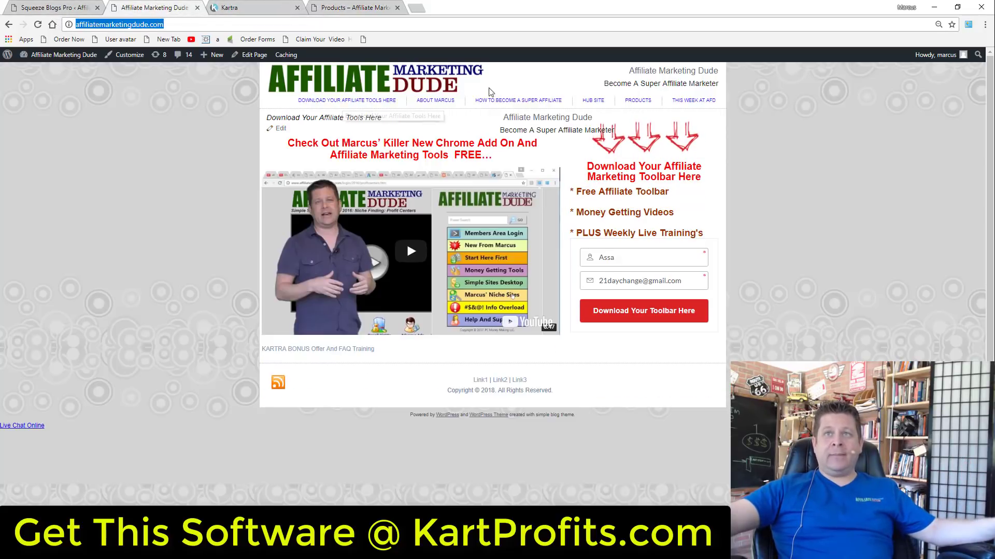
pyautogui.click(435, 100)
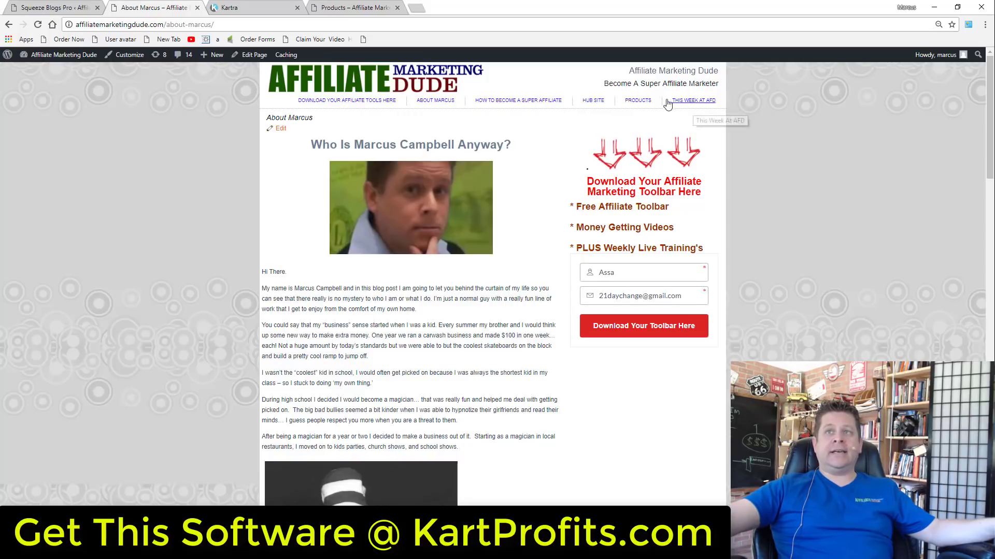
pyautogui.click(637, 101)
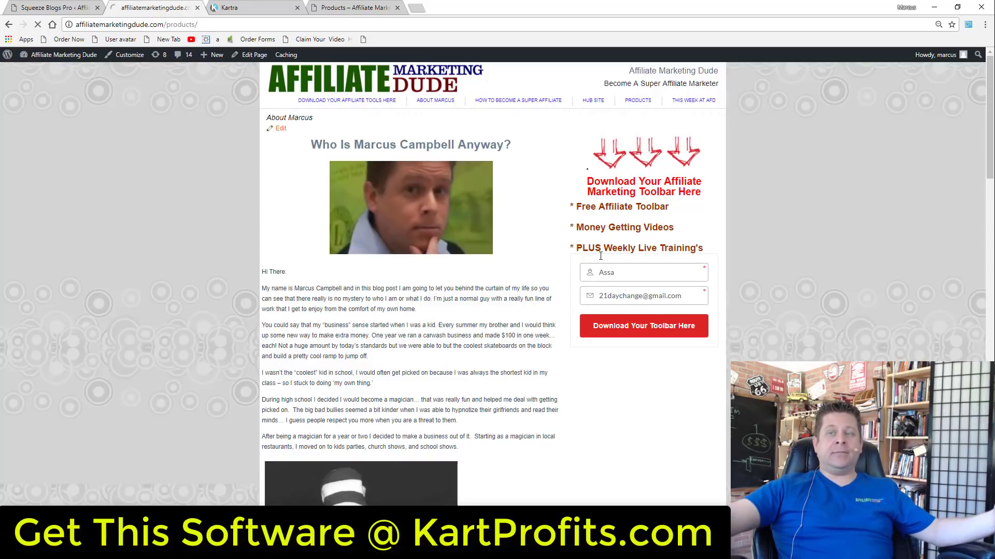
pyautogui.click(518, 100)
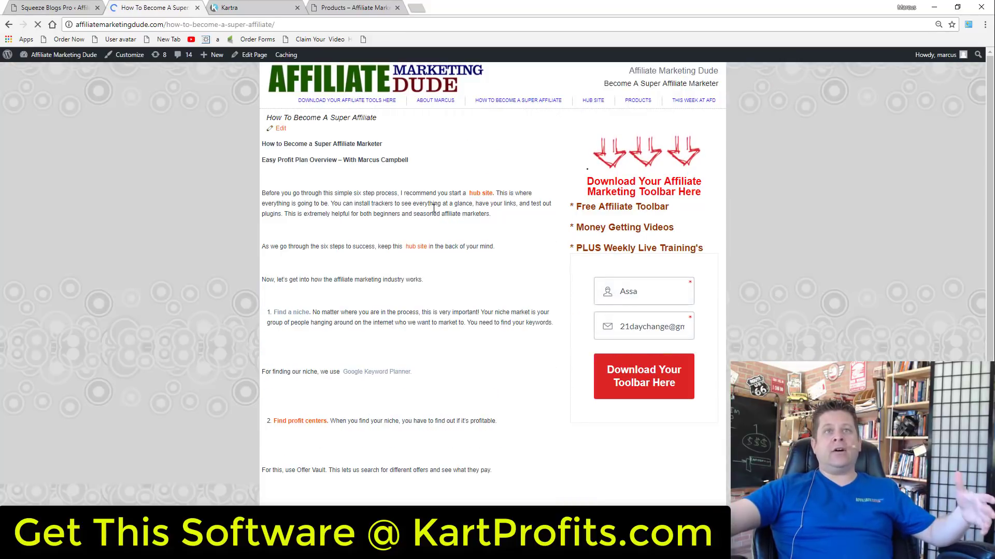
pyautogui.click(52, 7)
# Step: Open 'Is Amazon Affiliate Marketing Best for Beginners?' from the All Posts list
pyautogui.moveTo(54, 101)
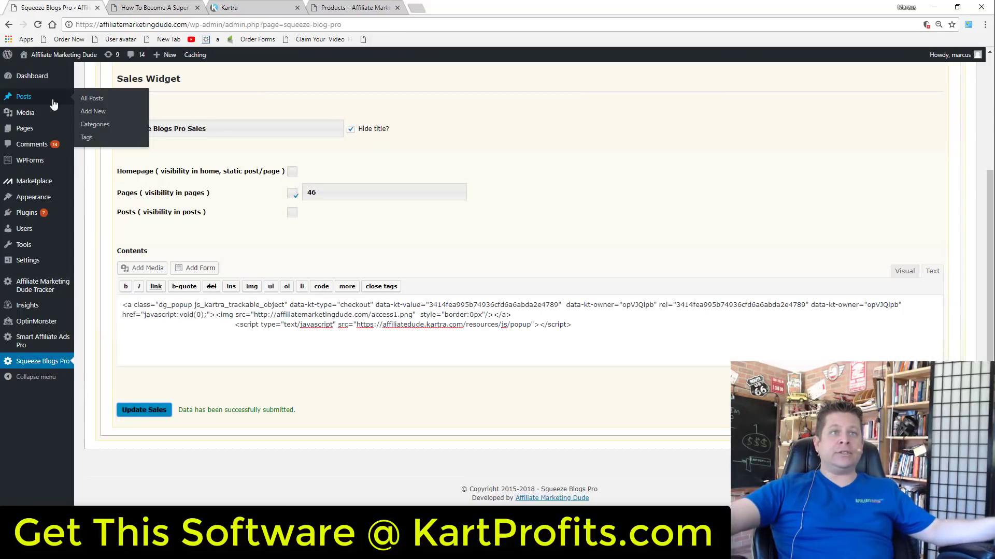
pyautogui.click(88, 99)
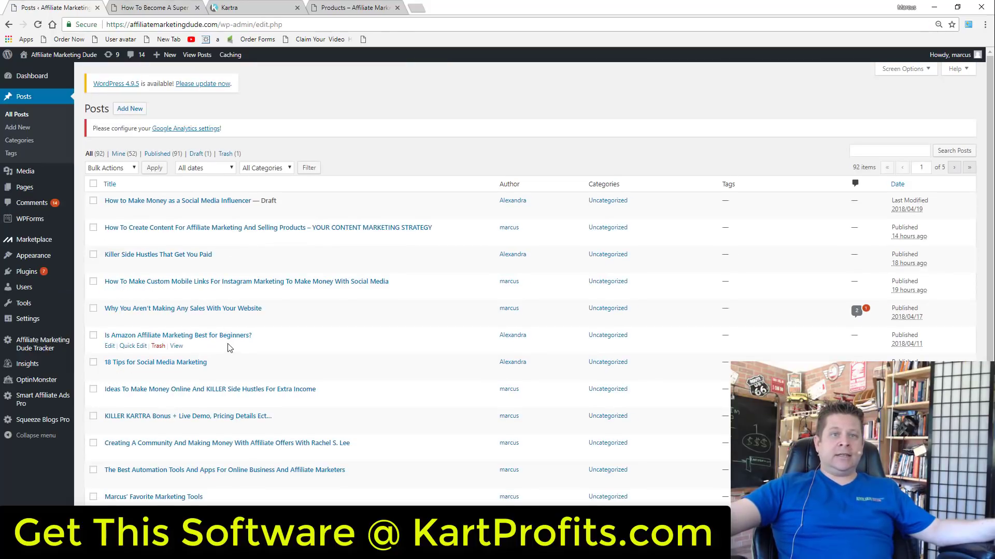
pyautogui.click(180, 346)
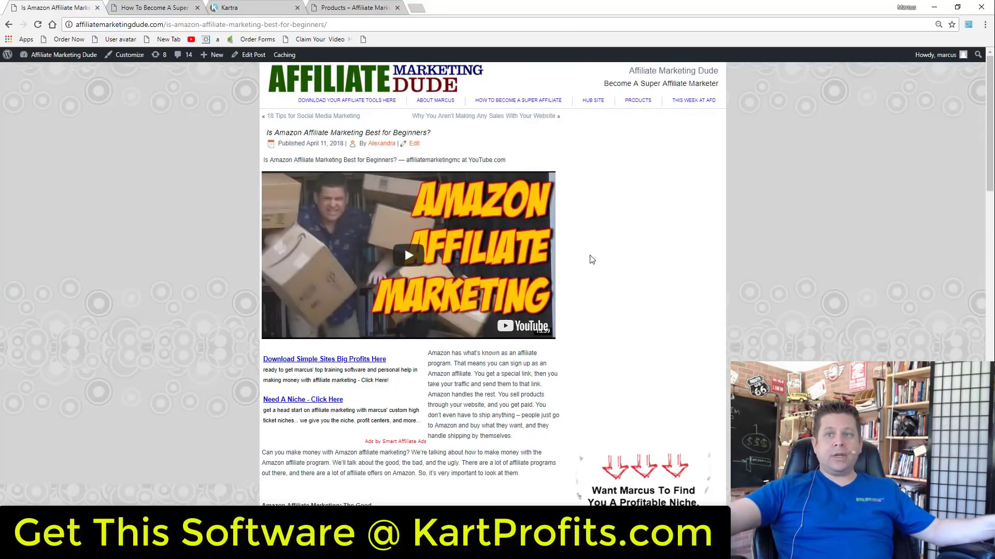
# Step: Scroll through the live post to review its YouTube video and sidebar ads
pyautogui.scroll(-3, 588, 260)
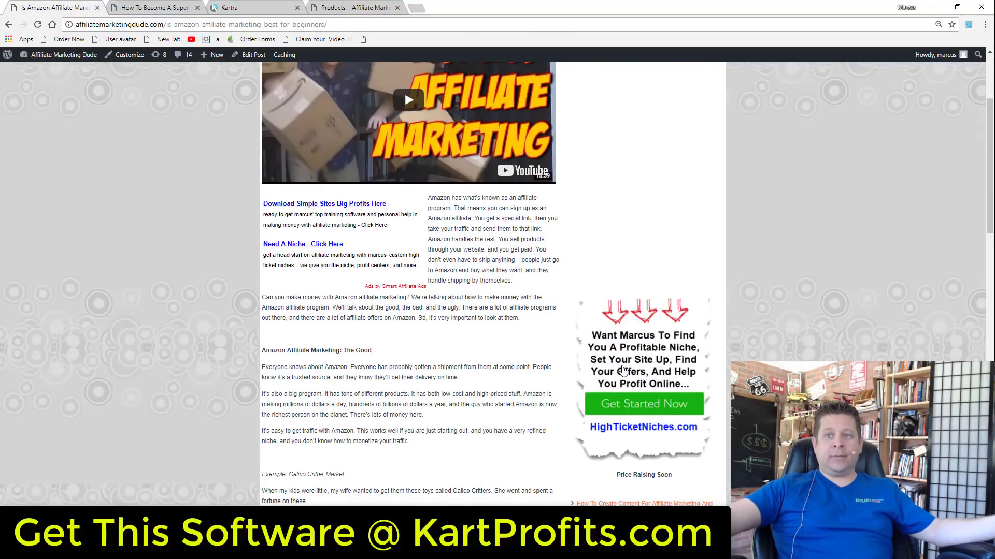
pyautogui.scroll(-7, 623, 370)
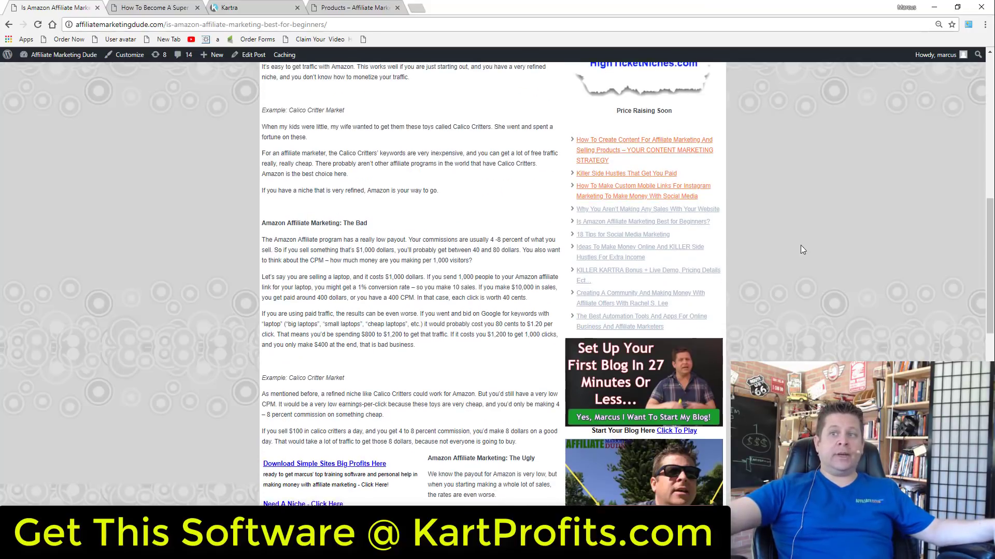
pyautogui.scroll(-4, 668, 179)
pyautogui.scroll(-4, 655, 380)
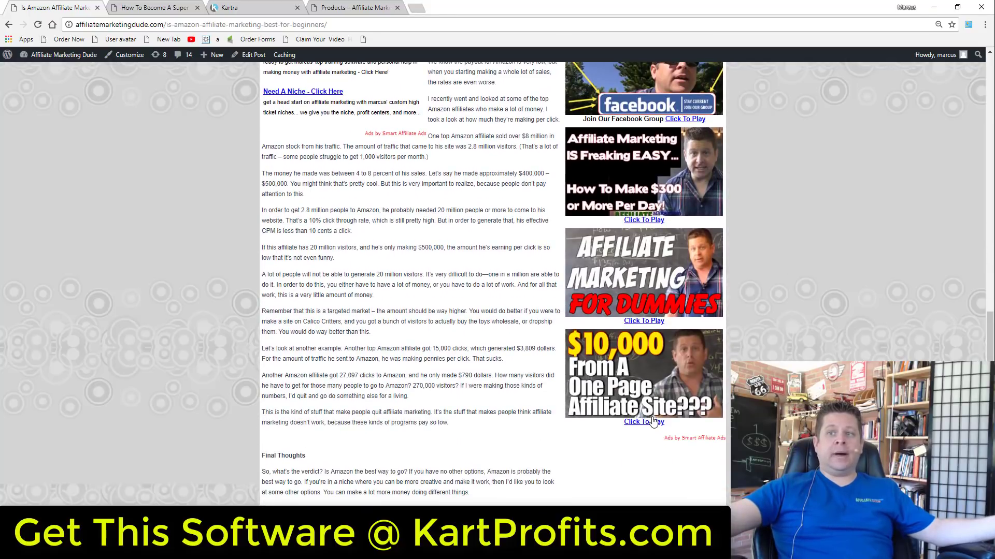
pyautogui.scroll(4, 710, 416)
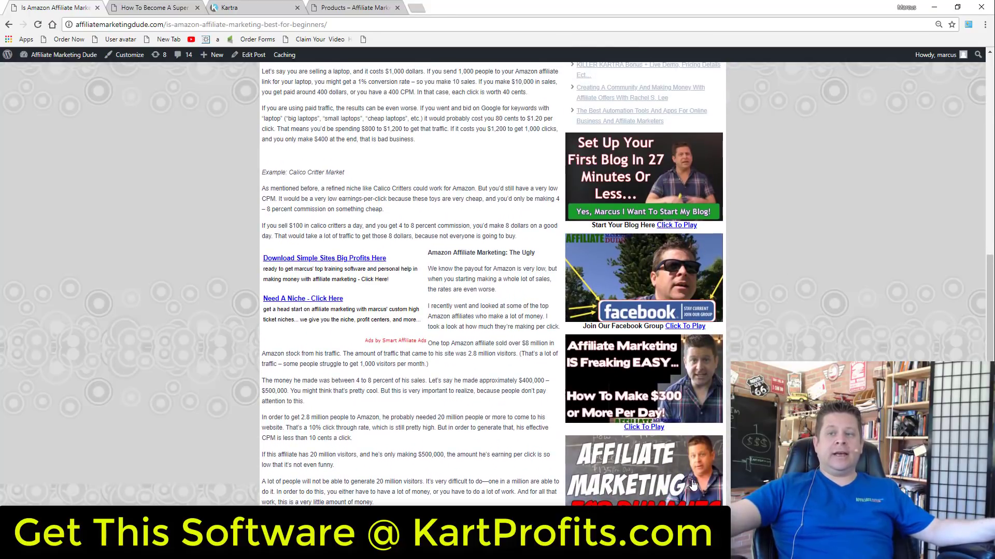
pyautogui.scroll(12, 693, 484)
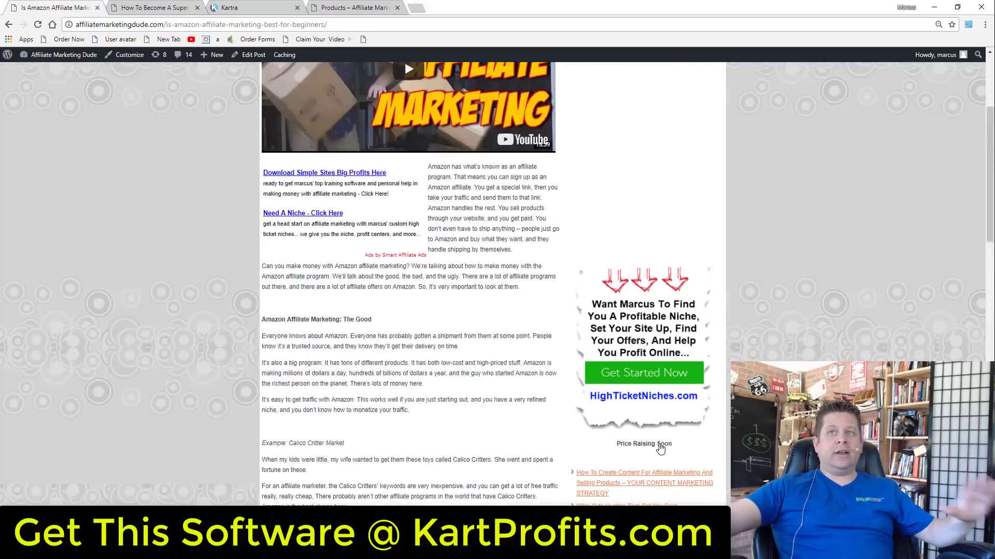
pyautogui.scroll(4, 660, 448)
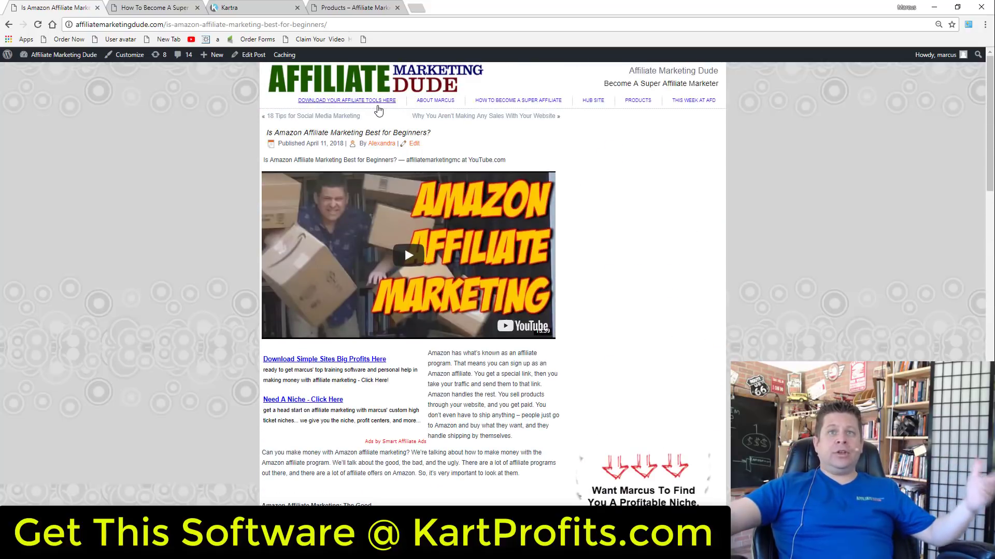